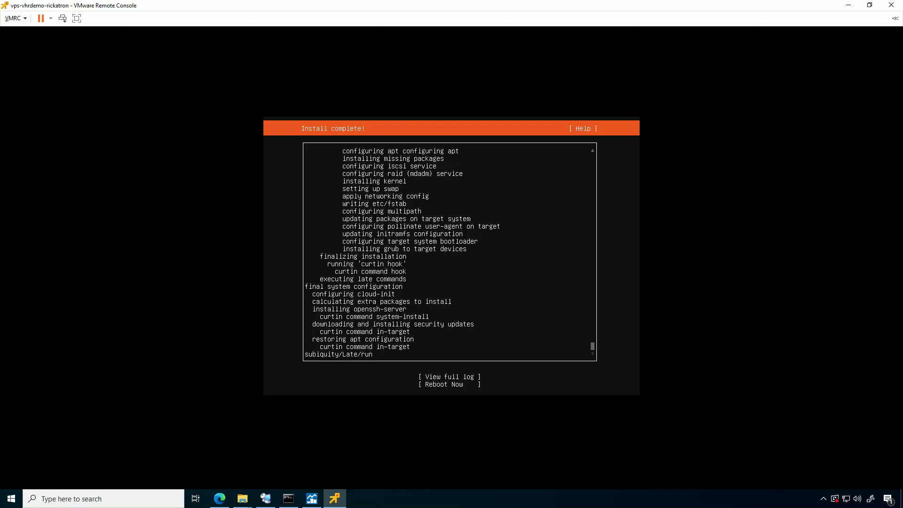
# Disconnect the Ubuntu install ISO from CD/DVD drive 1 and reboot the VM into Ubuntu 20.04.6.
pyautogui.press('Tab')
pyautogui.press('Tab')
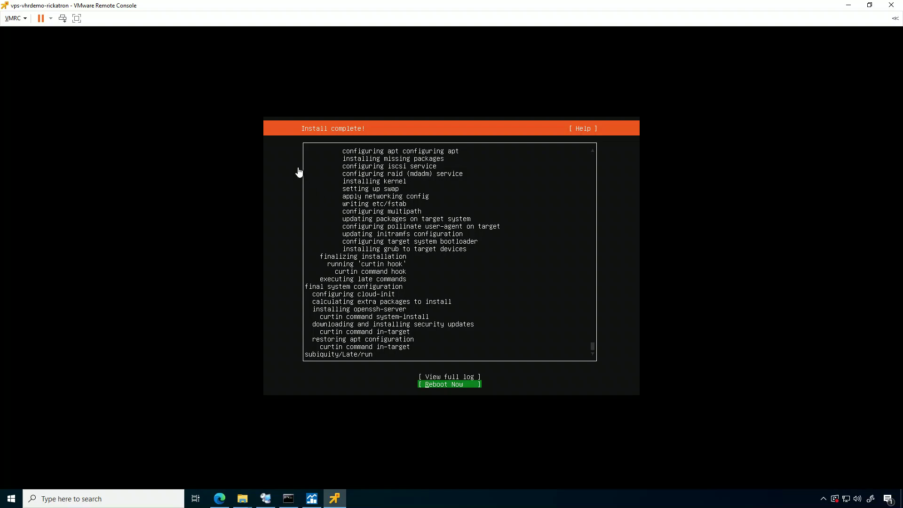
pyautogui.click(14, 18)
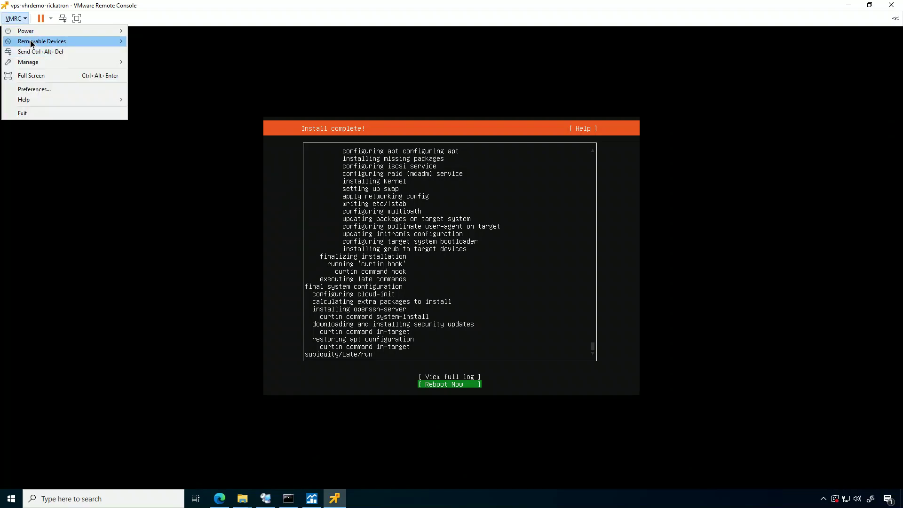
pyautogui.moveTo(31, 41)
pyautogui.moveTo(186, 41)
pyautogui.click(262, 40)
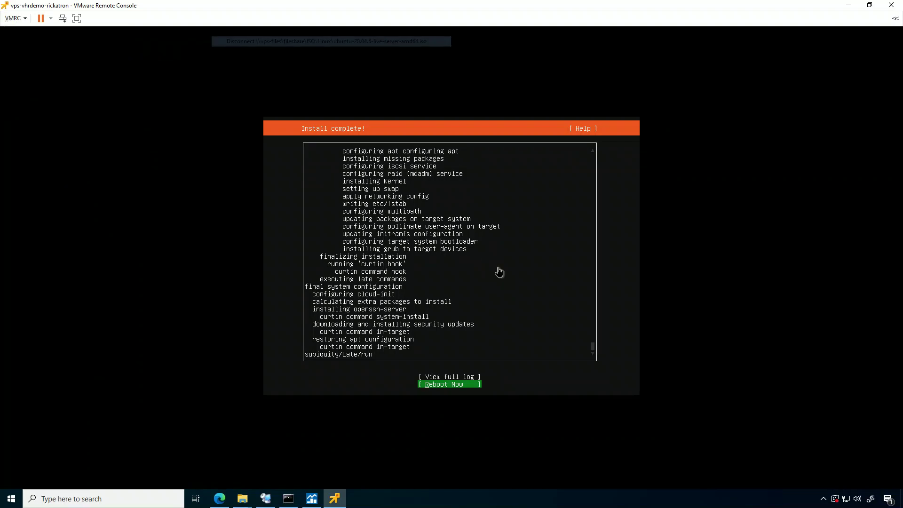
pyautogui.press('Return')
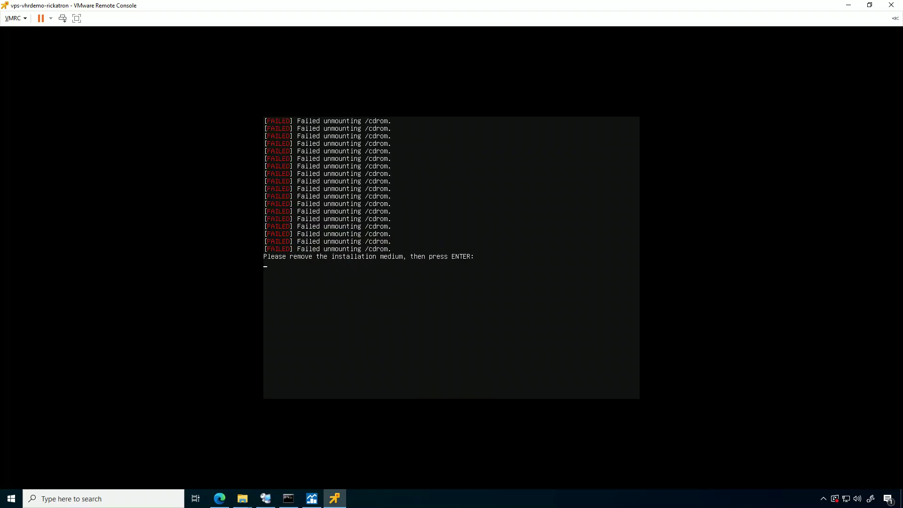
pyautogui.press('Return')
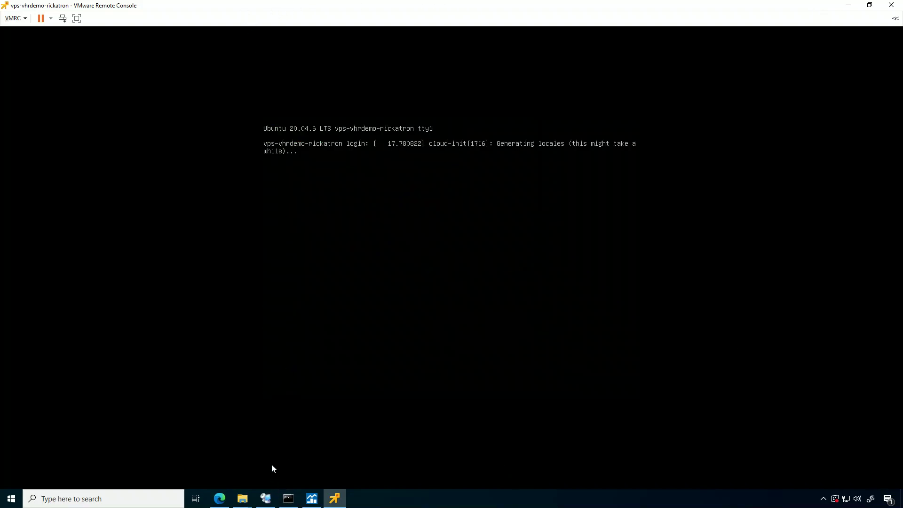
pyautogui.moveTo(217, 503)
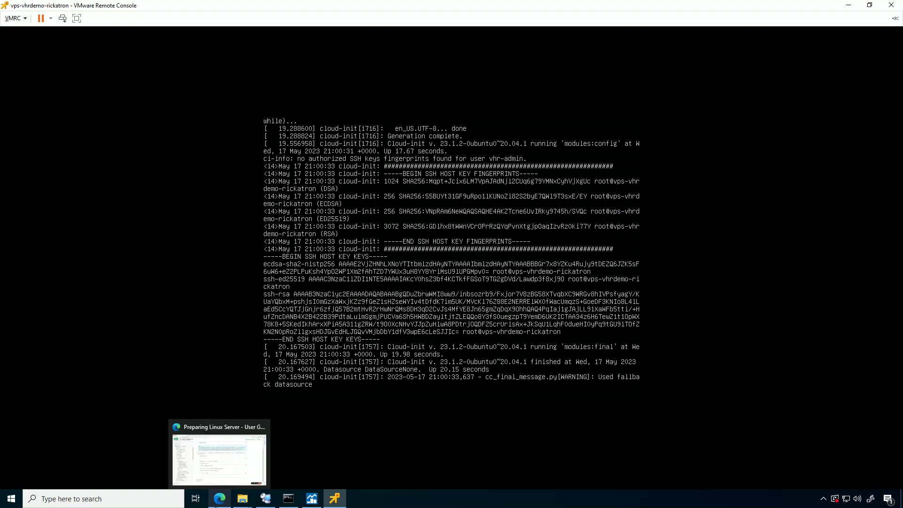
pyautogui.click(218, 499)
# Copy the VM's IP 172.31.119.200 from vSphere and ping it in Command Prompt, which times out.
pyautogui.click(164, 7)
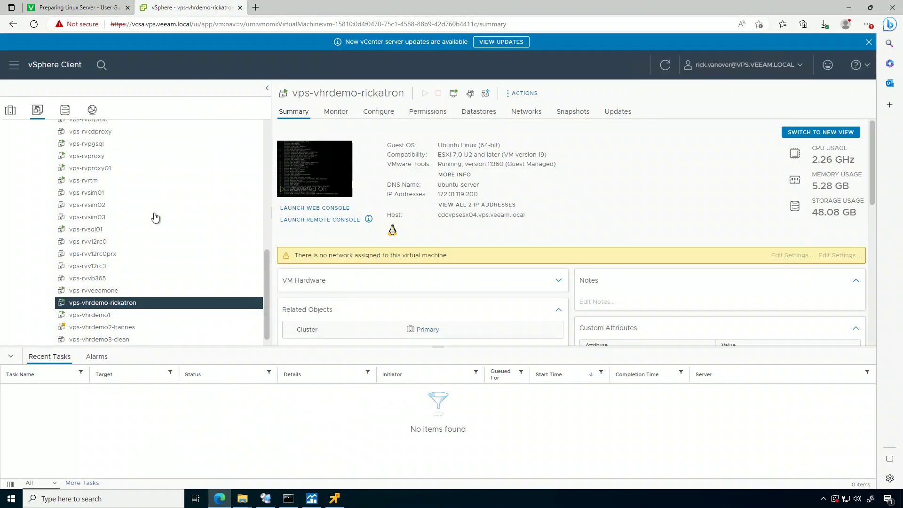
pyautogui.moveTo(479, 194); pyautogui.dragTo(434, 201)
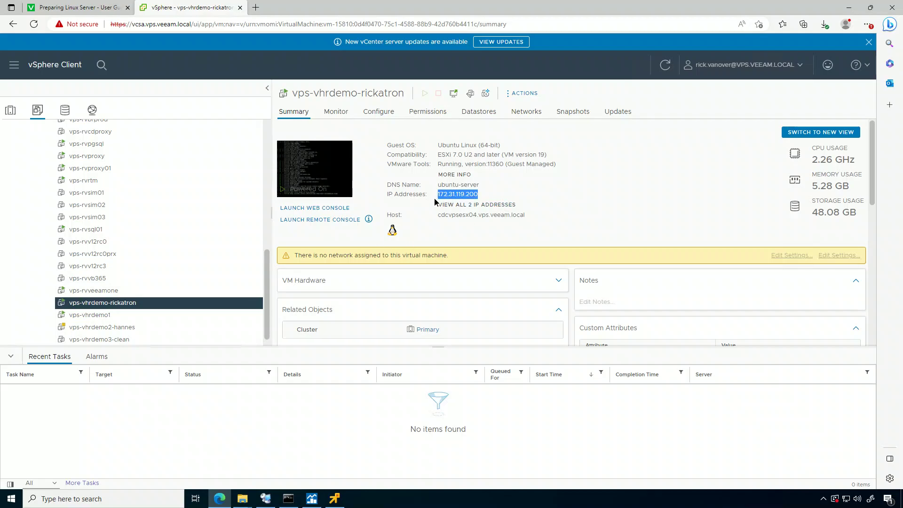
pyautogui.rightClick(458, 195)
pyautogui.click(480, 202)
pyautogui.click(288, 499)
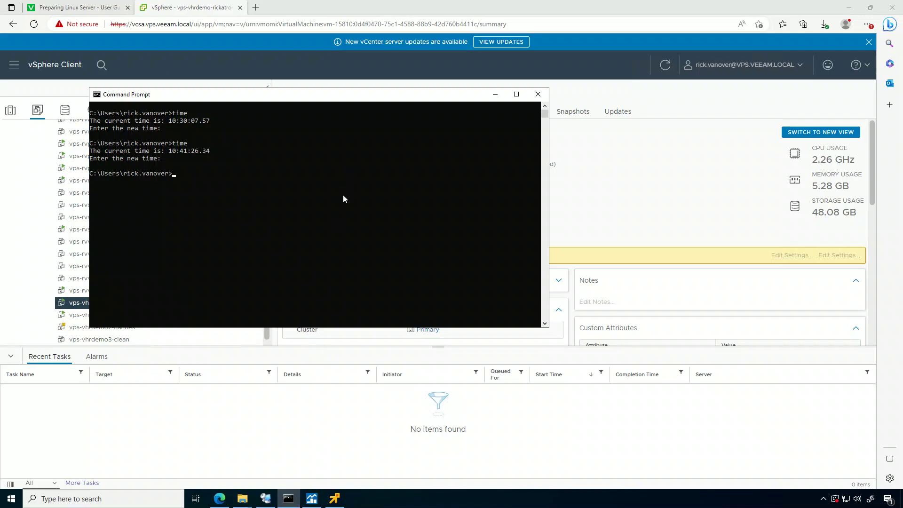
pyautogui.write('clear')
pyautogui.press('Return')
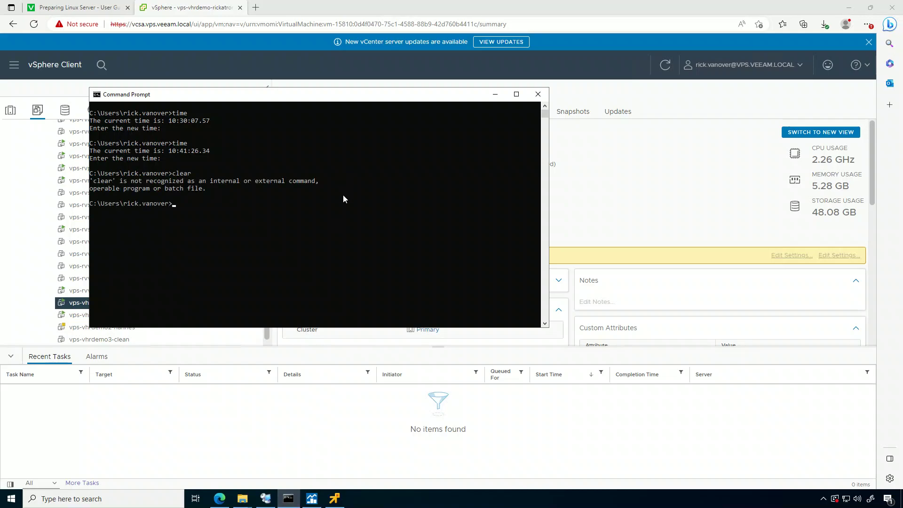
pyautogui.write('cls')
pyautogui.press('Return')
pyautogui.hotkey('ctrl', 'v')
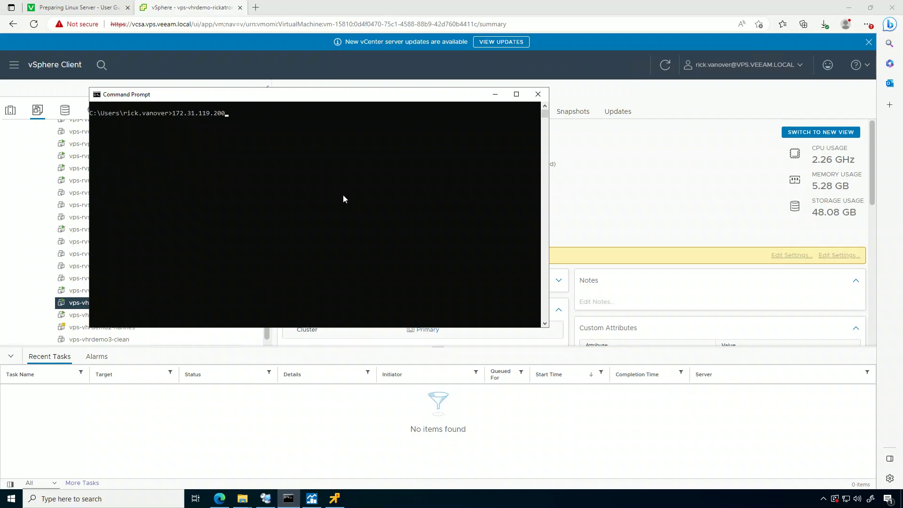
pyautogui.write('ping')
pyautogui.press('Return')
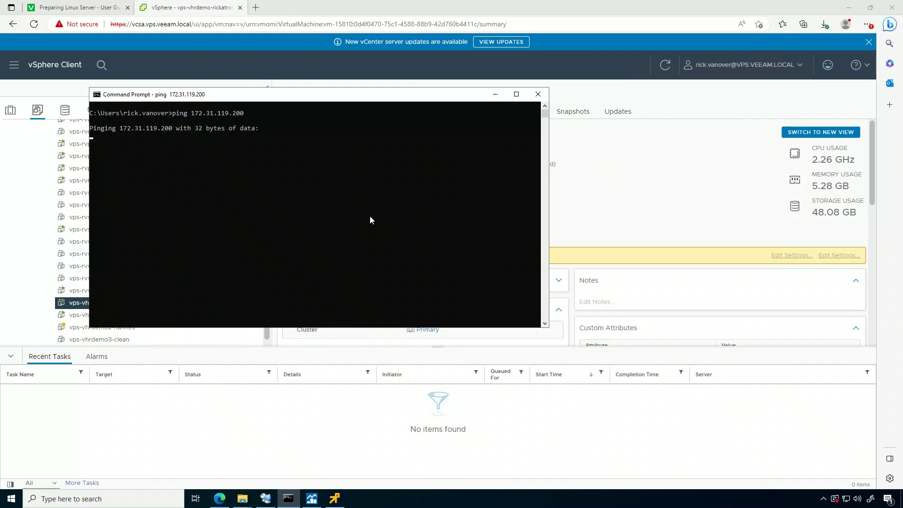
pyautogui.moveTo(366, 94); pyautogui.dragTo(531, 235)
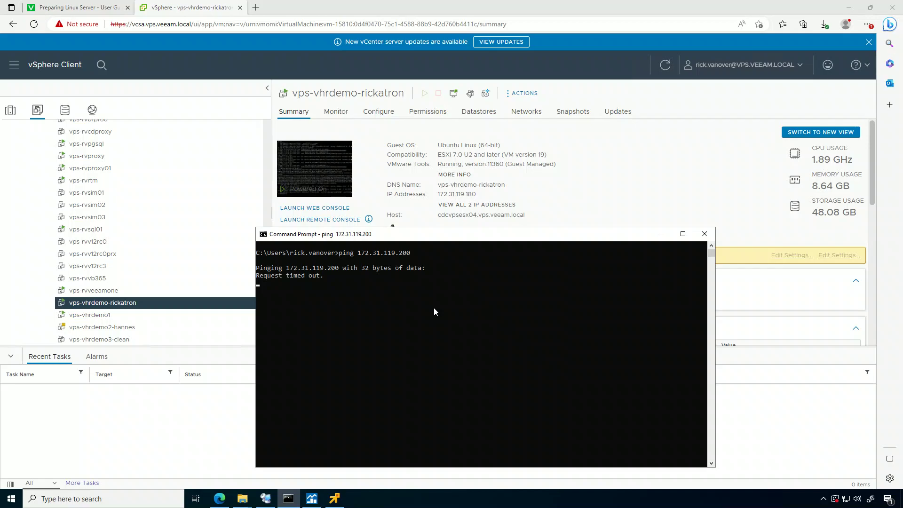
# Run a continuous ping to 172.31.119.180, which gets replies.
pyautogui.hotkey('ctrl', 'c')
pyautogui.write('cls')
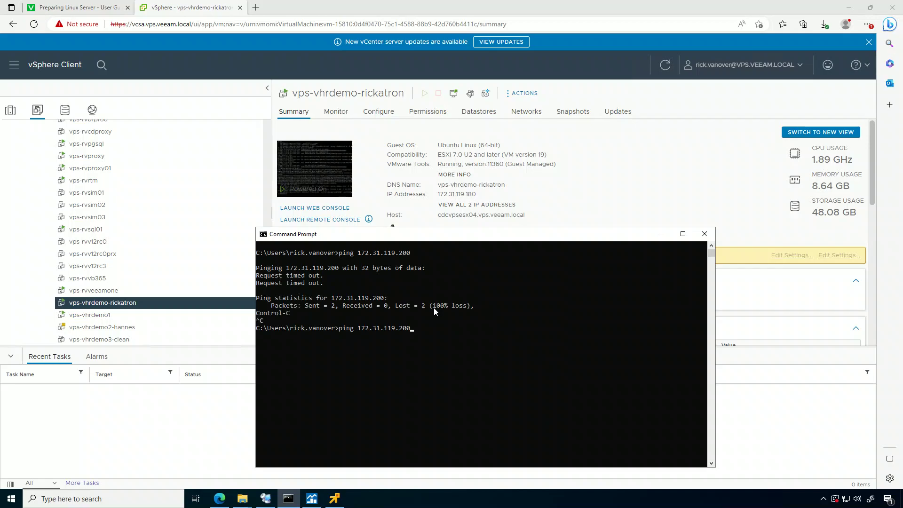
pyautogui.press('Up')
pyautogui.press('Up')
pyautogui.write('80 -t')
pyautogui.press('Return')
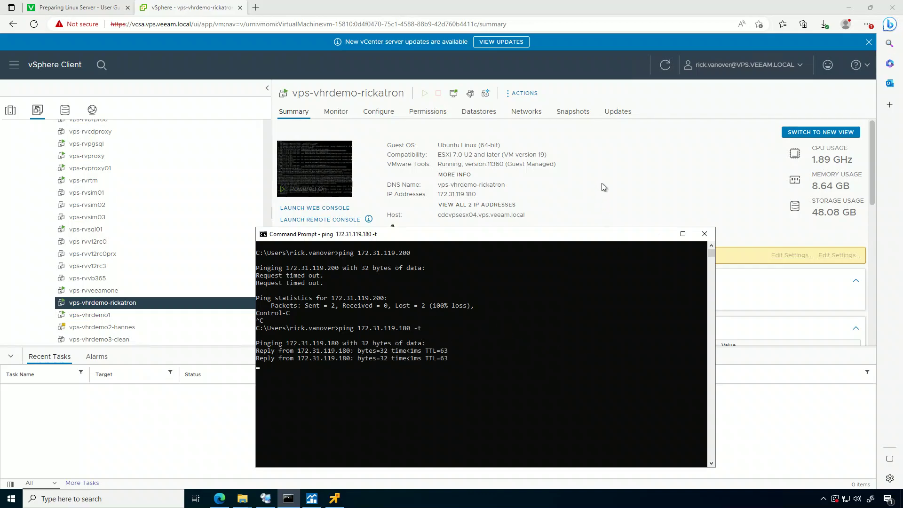
pyautogui.click(335, 498)
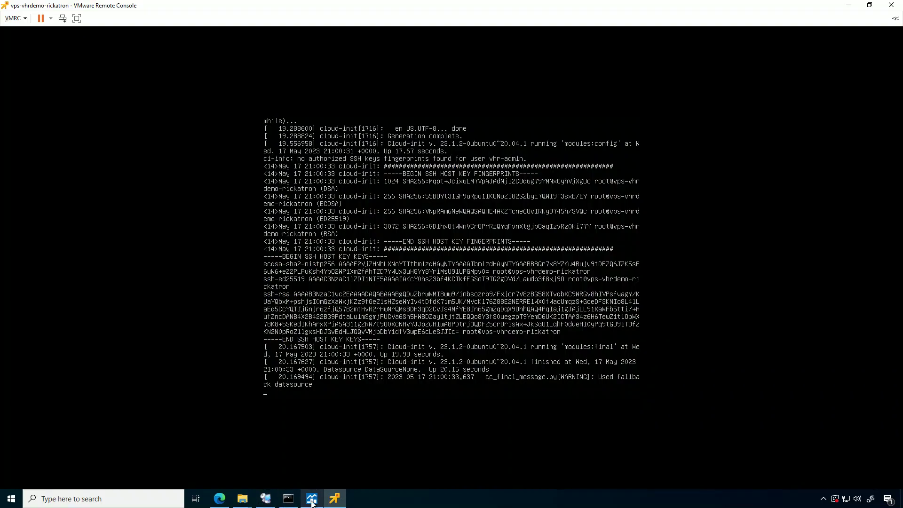
# Log in at the Ubuntu server console with the admin username and its password.
pyautogui.click(340, 502)
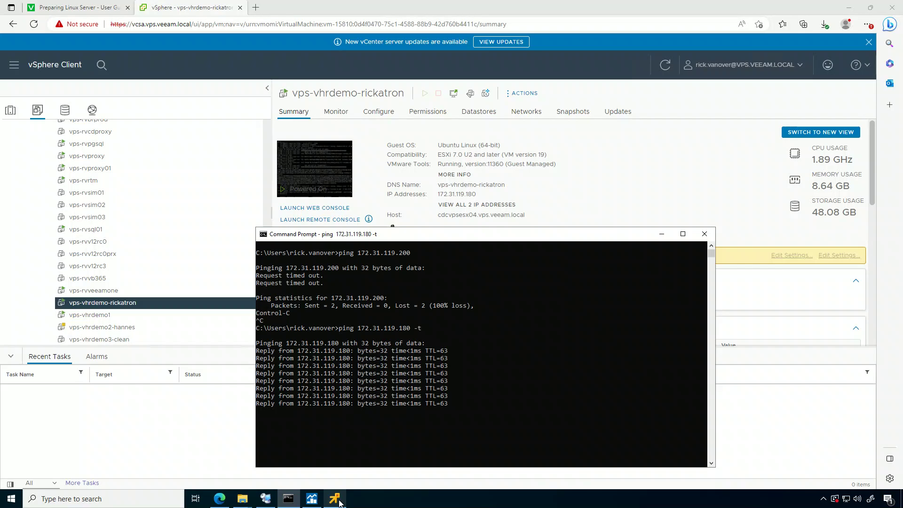
pyautogui.click(332, 501)
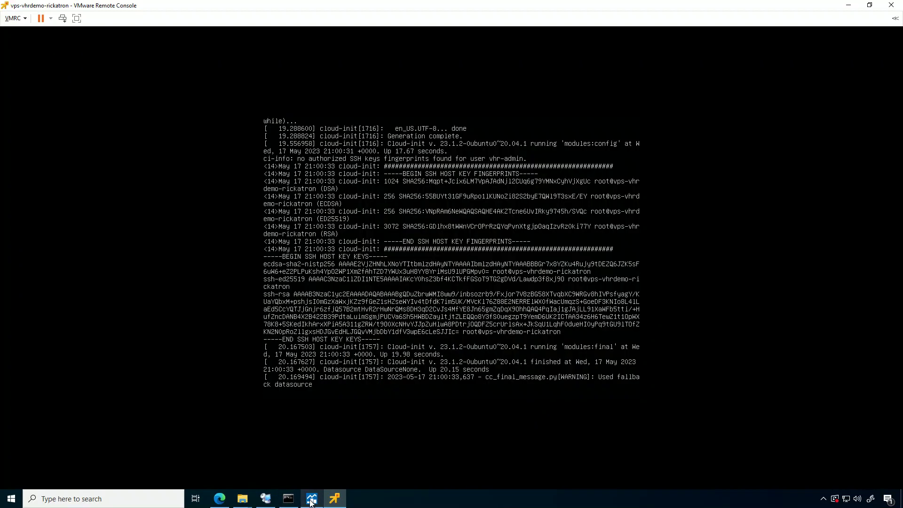
pyautogui.moveTo(311, 503)
pyautogui.moveTo(234, 505)
pyautogui.press('Return')
pyautogui.press('Return')
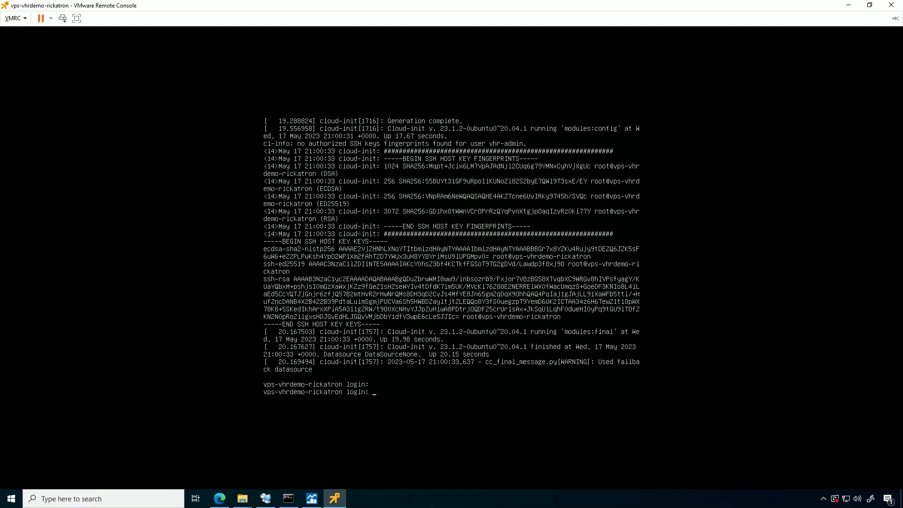
pyautogui.write('vhr-admin')
pyautogui.press('Return')
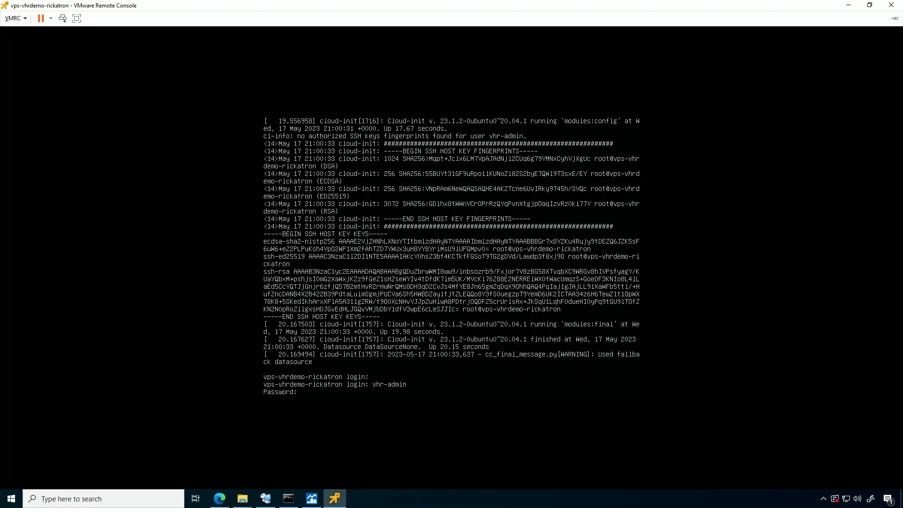
pyautogui.press('Return')
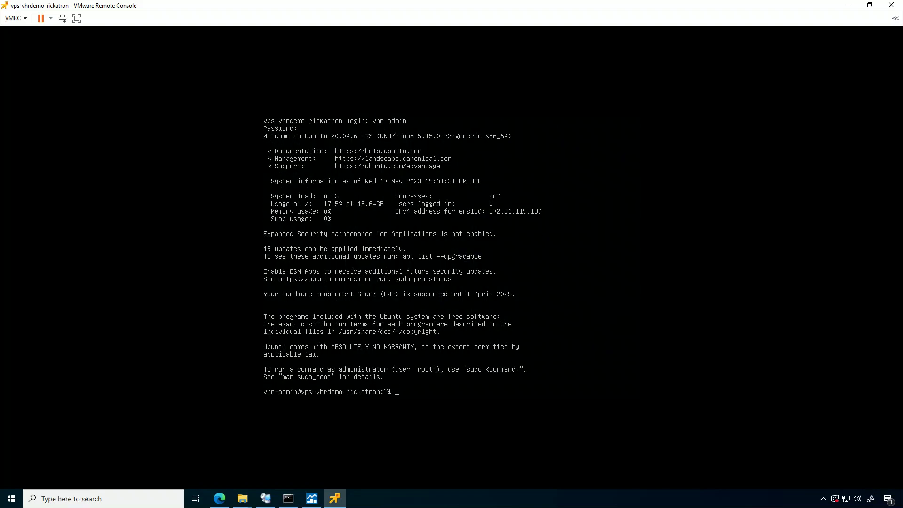
pyautogui.click(219, 499)
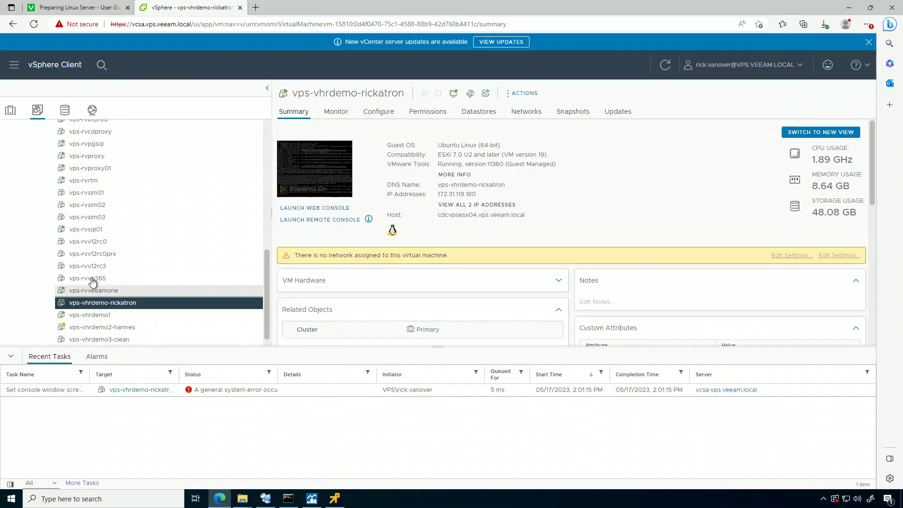
# Highlight the mkdir <dir_path> command on the Preparing Linux Server page and restore the console as a smaller window.
pyautogui.click(92, 7)
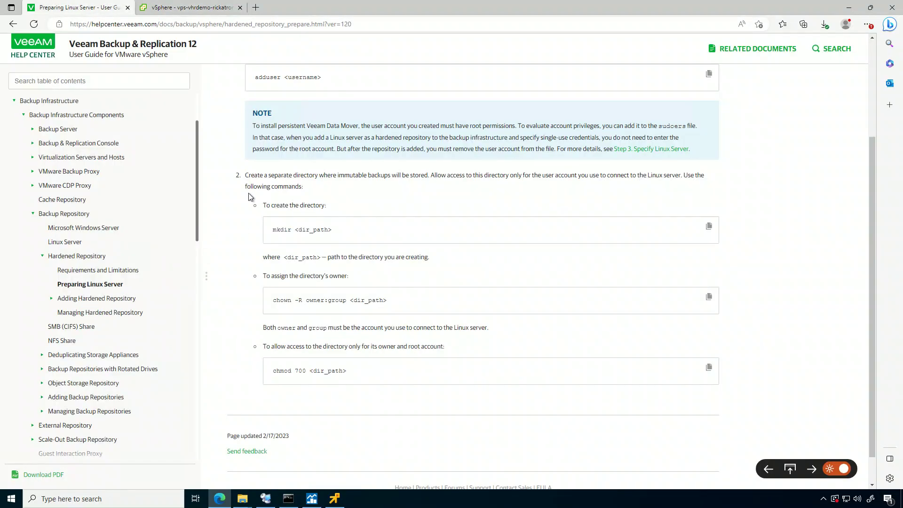
pyautogui.scroll(3, 242, 191)
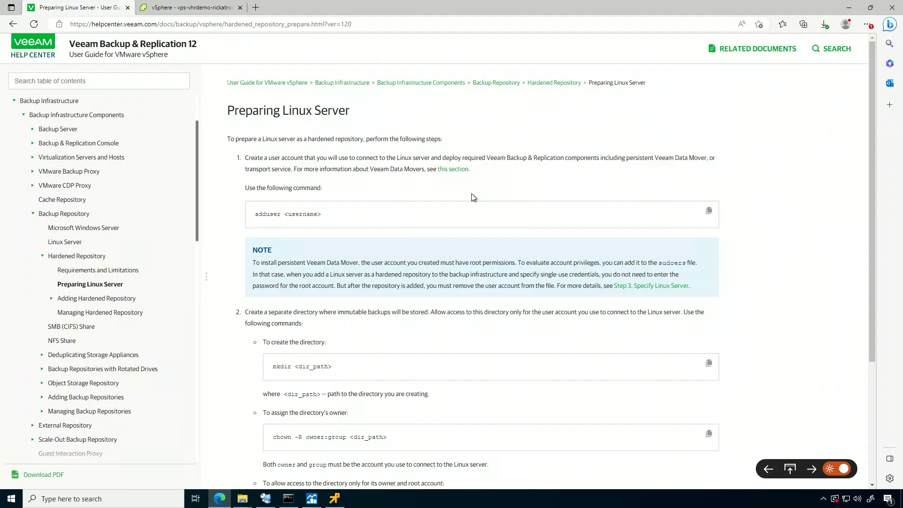
pyautogui.scroll(-4, 472, 194)
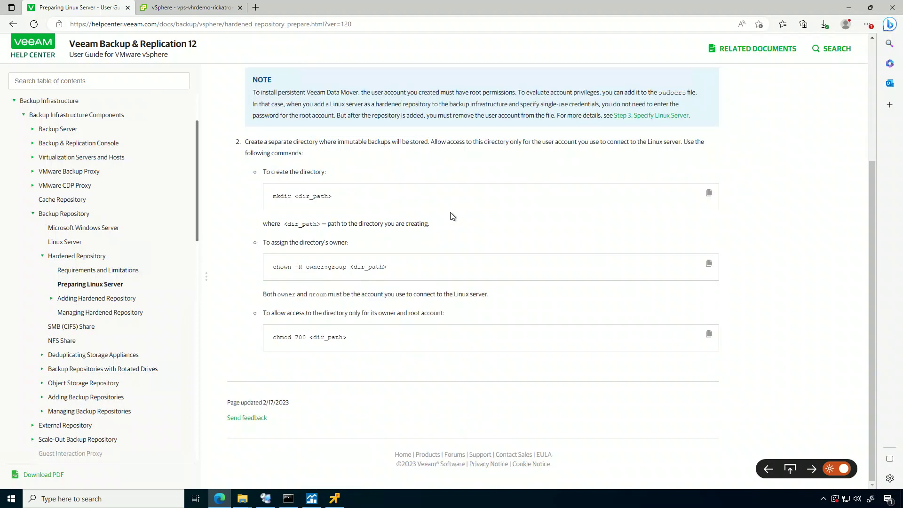
pyautogui.moveTo(272, 197); pyautogui.dragTo(352, 201)
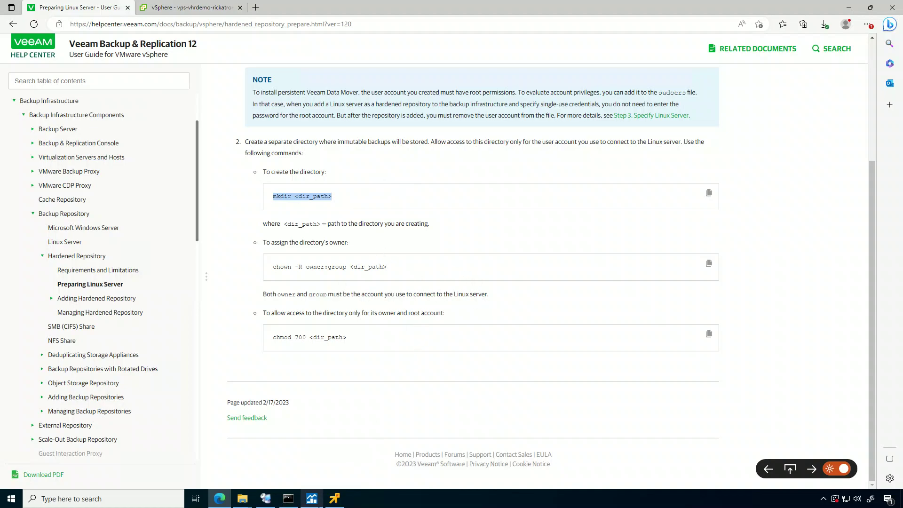
pyautogui.click(334, 499)
pyautogui.doubleClick(266, 9)
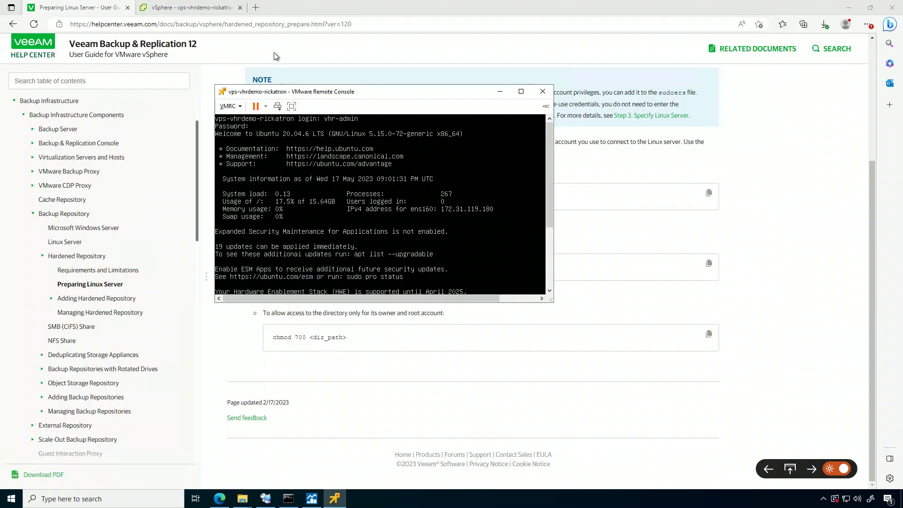
# Arrange the console beside the help page, change into /vhr and list its contents.
pyautogui.moveTo(299, 94); pyautogui.dragTo(541, 198)
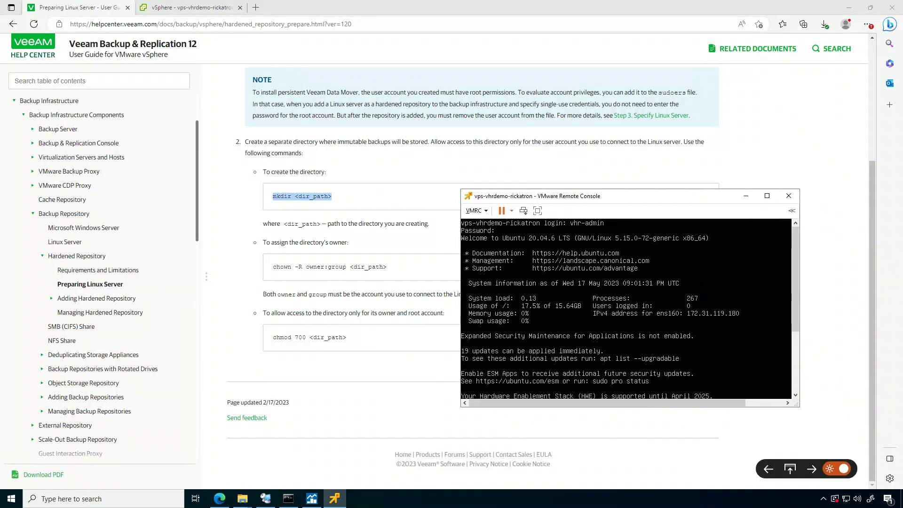
pyautogui.click(795, 367)
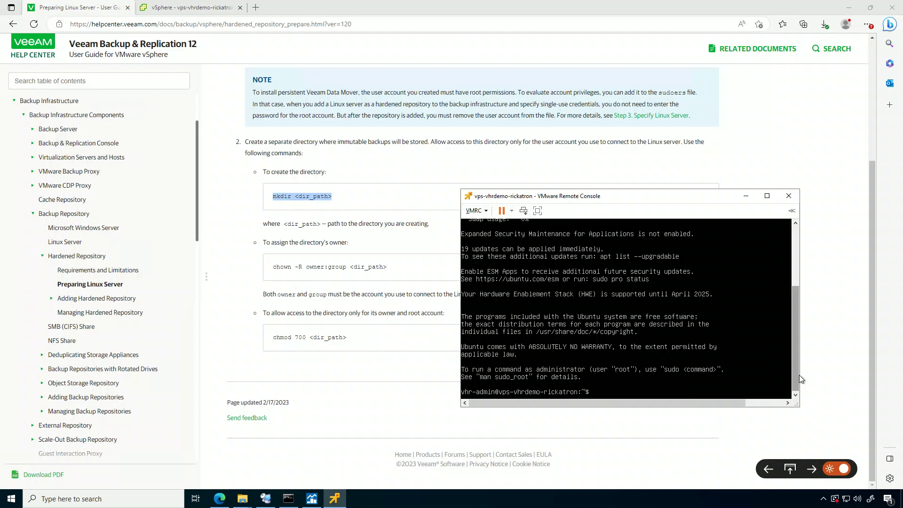
pyautogui.click(600, 167)
pyautogui.hotkey('alt', 'space')
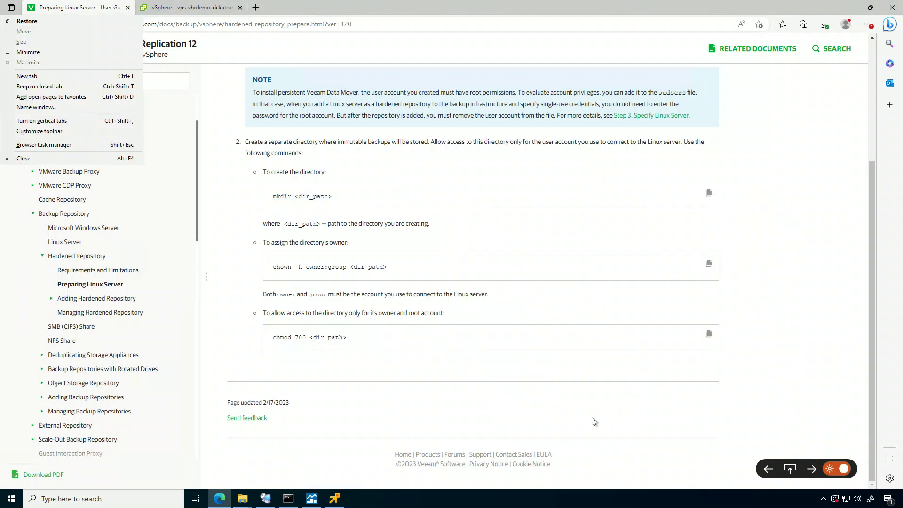
pyautogui.press('Escape')
pyautogui.click(340, 498)
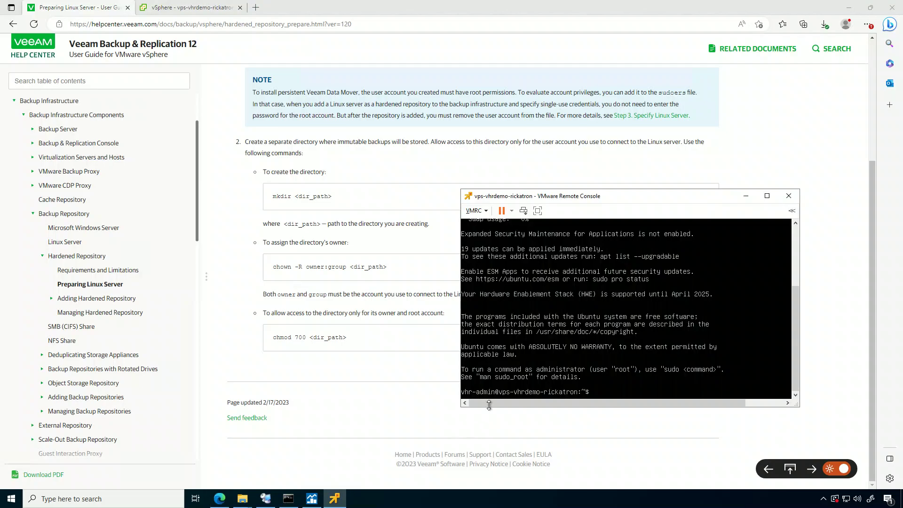
pyautogui.write('cd /vhr')
pyautogui.press('Return')
pyautogui.write('ls')
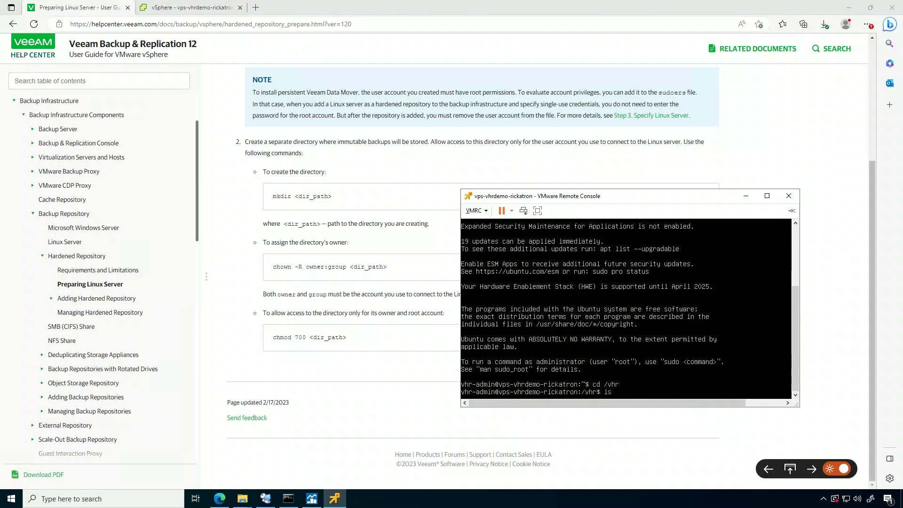
pyautogui.press('Return')
# Make the admin account owner of /vhr with sudo chown -R and set its mode to 700.
pyautogui.write('ch')
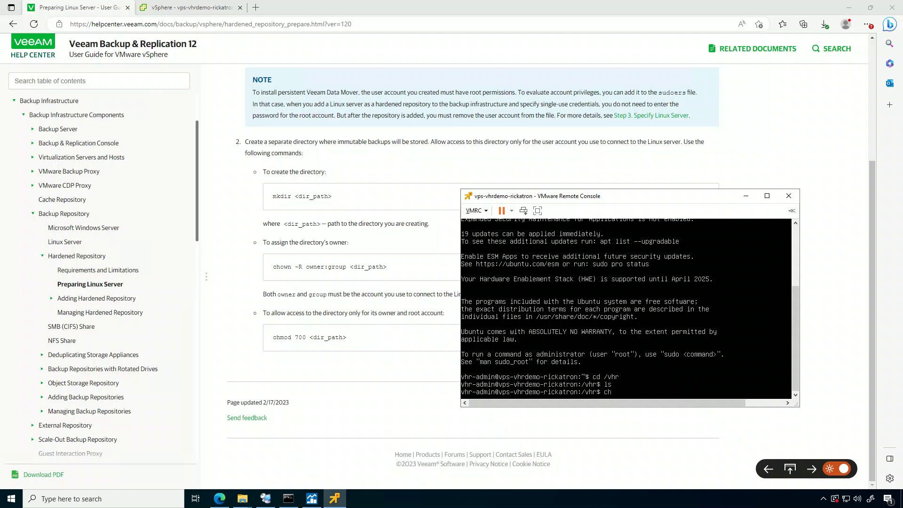
pyautogui.write('own')
pyautogui.write(' -R woner:group')
pyautogui.press('BackSpace')
pyautogui.press('BackSpace')
pyautogui.press('BackSpace')
pyautogui.press('BackSpace')
pyautogui.press('BackSpace')
pyautogui.press('BackSpace')
pyautogui.press('BackSpace')
pyautogui.press('BackSpace')
pyautogui.press('BackSpace')
pyautogui.press('BackSpace')
pyautogui.write('vhr-admin /vhr')
pyautogui.press('Return')
pyautogui.press('Up')
pyautogui.press('Home')
pyautogui.write('sudo')
pyautogui.press('Return')
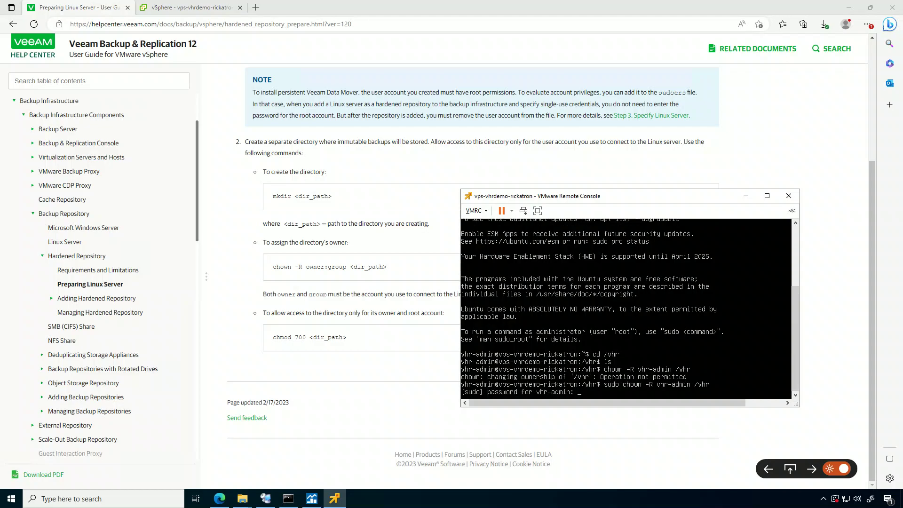
pyautogui.press('Return')
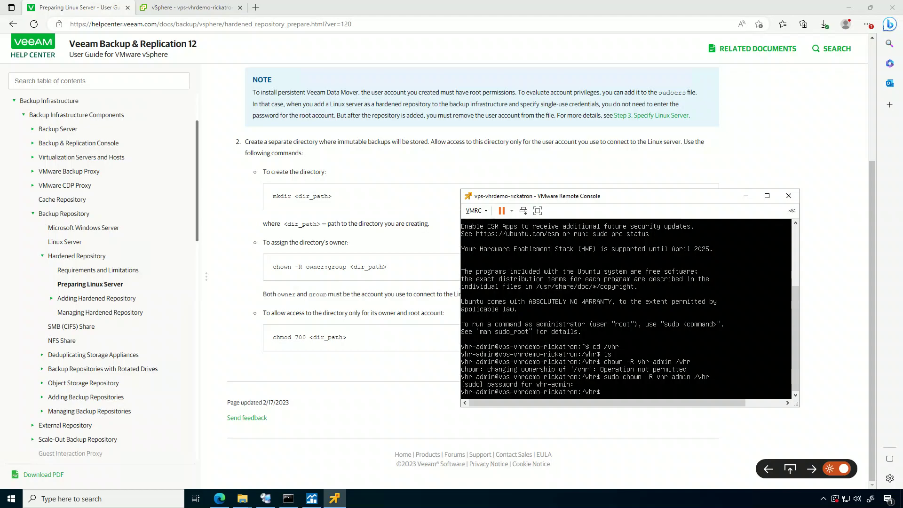
pyautogui.write('chmod 700 /vhr')
pyautogui.press('Return')
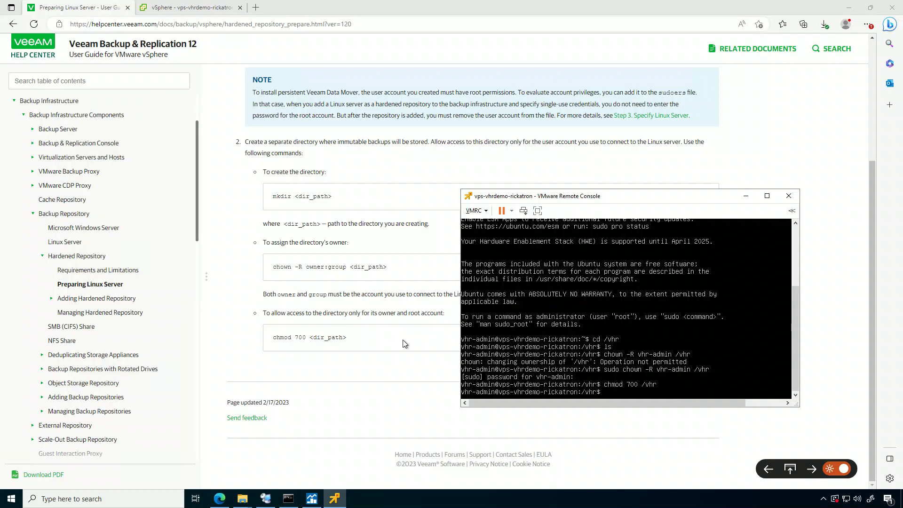
pyautogui.click(266, 498)
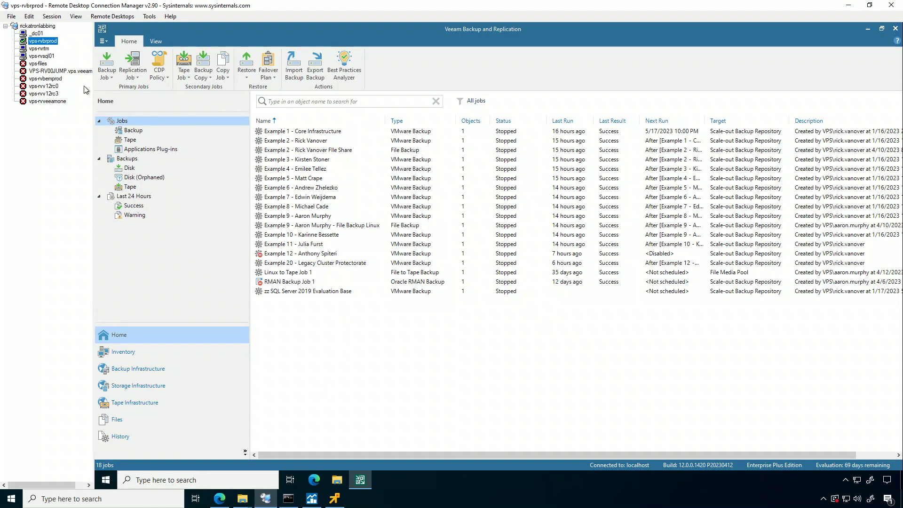
# On vps-rvrtm, choose Add server from the Linux list under Backup Infrastructure.
pyautogui.click(41, 49)
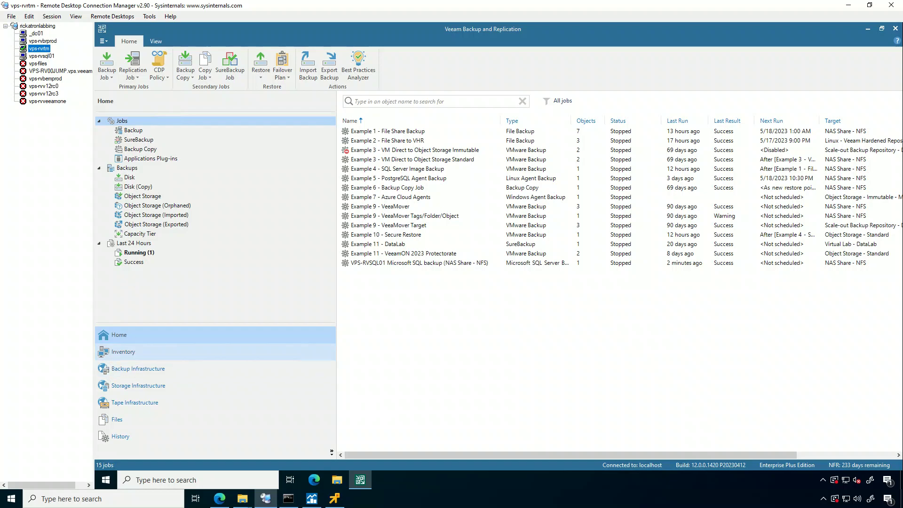
pyautogui.click(138, 369)
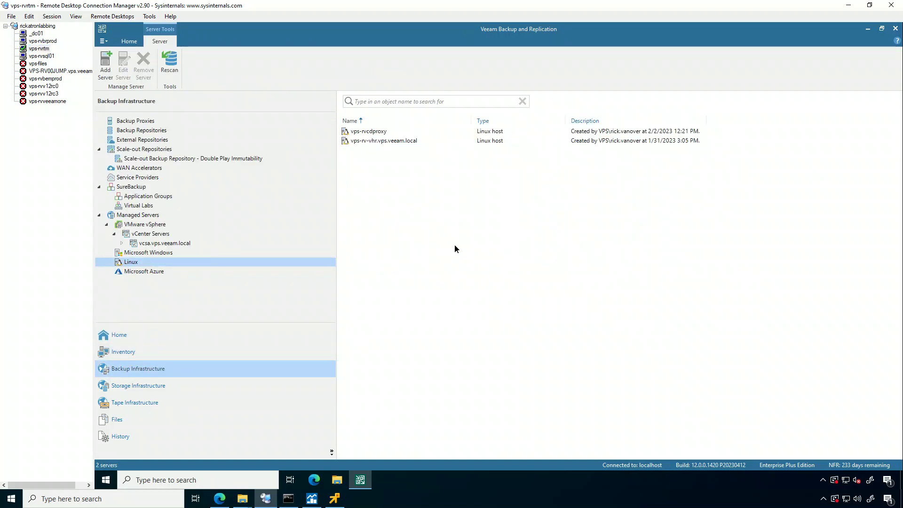
pyautogui.rightClick(396, 224)
pyautogui.click(419, 230)
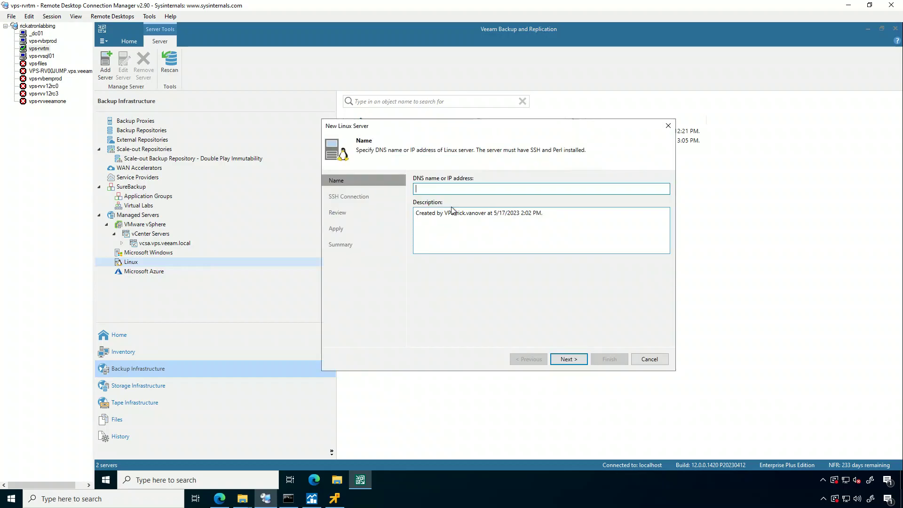
# Enter 172.31.119.180 and add single-use hardened-repository credentials with the admin username and password.
pyautogui.write('172.31.119.1')
pyautogui.write('80')
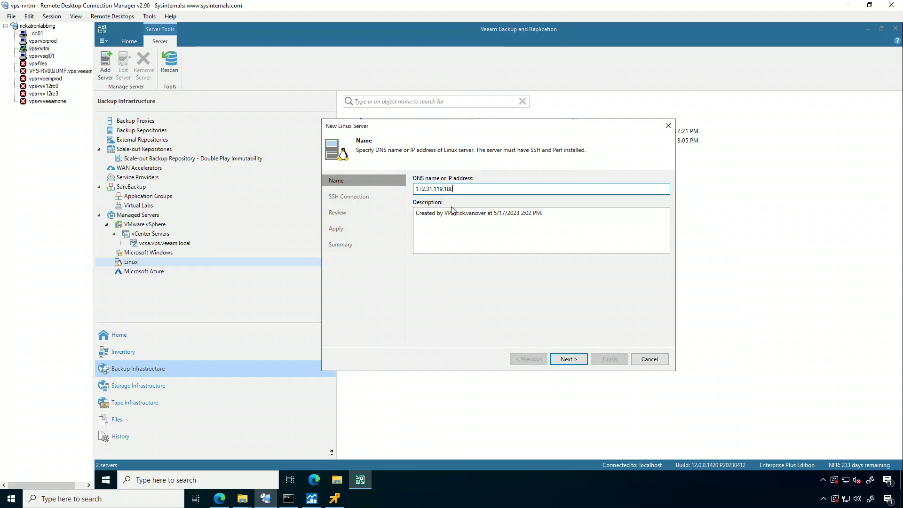
pyautogui.click(569, 359)
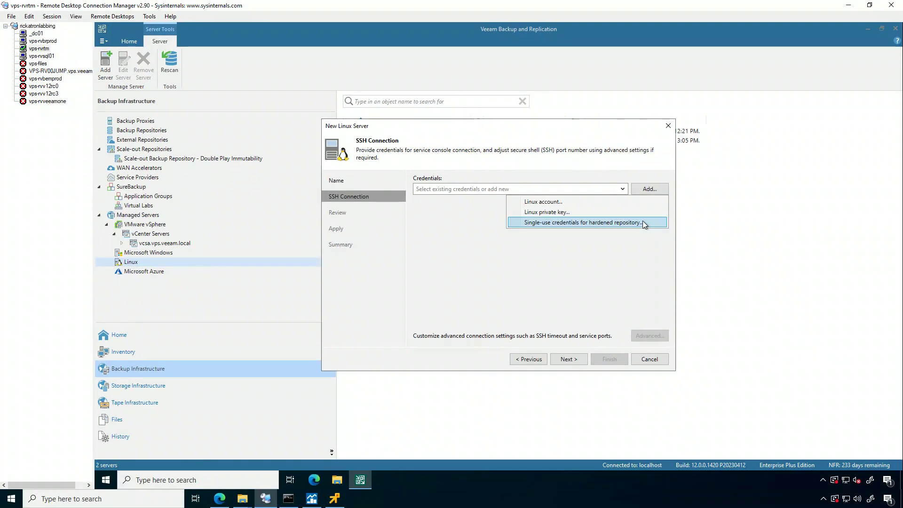
pyautogui.click(629, 219)
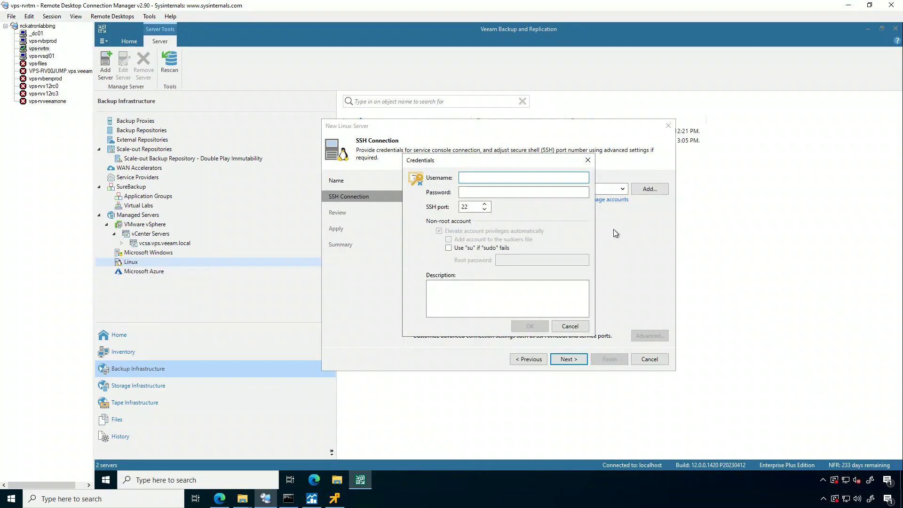
pyautogui.write('vhr-admin')
pyautogui.press('Tab')
pyautogui.write('P*********')
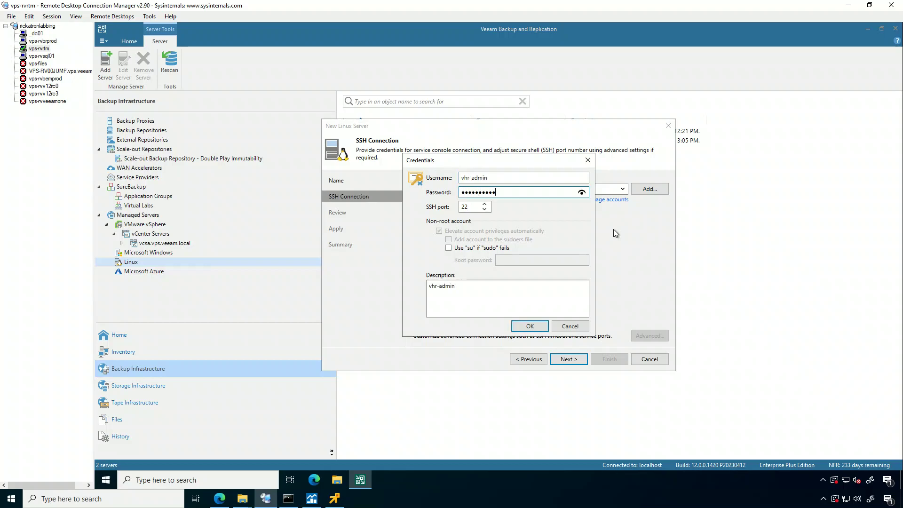
pyautogui.click(519, 326)
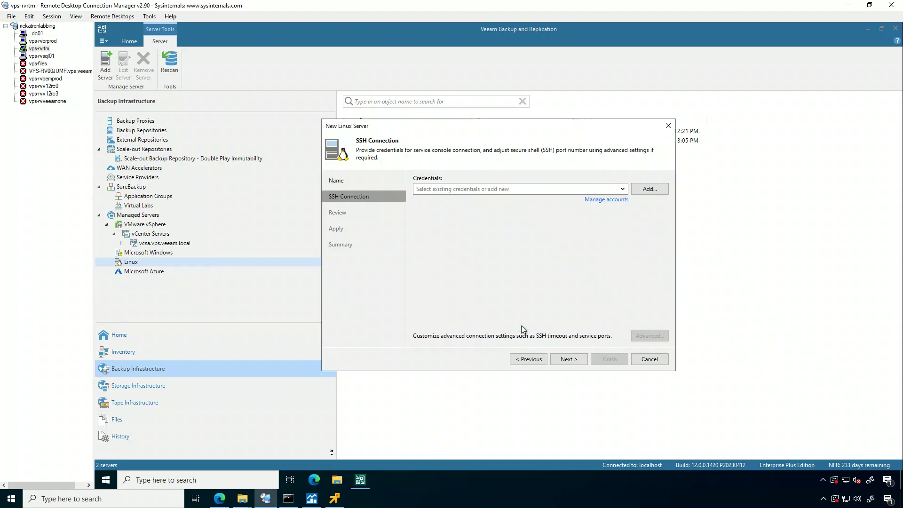
# Proceed to the SSH connection check, refreshing the VM's vSphere summary, and trust the server's fingerprint.
pyautogui.click(573, 361)
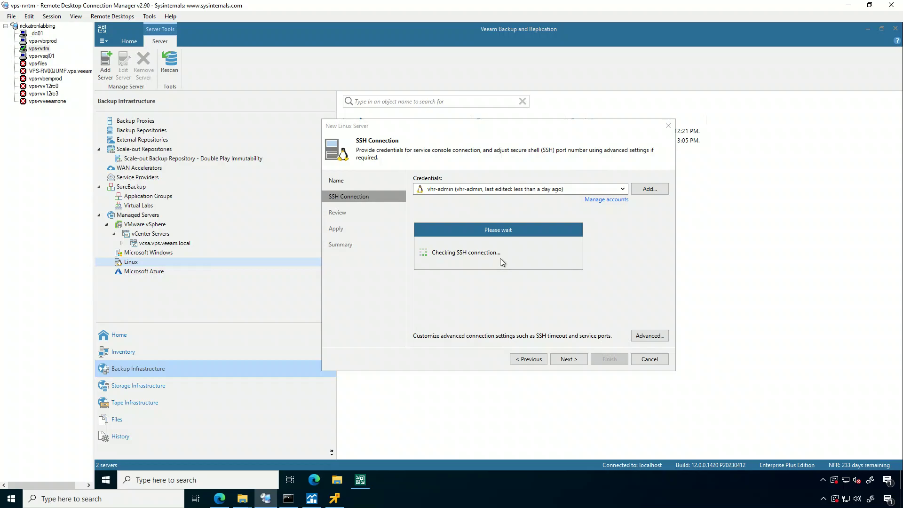
pyautogui.click(220, 499)
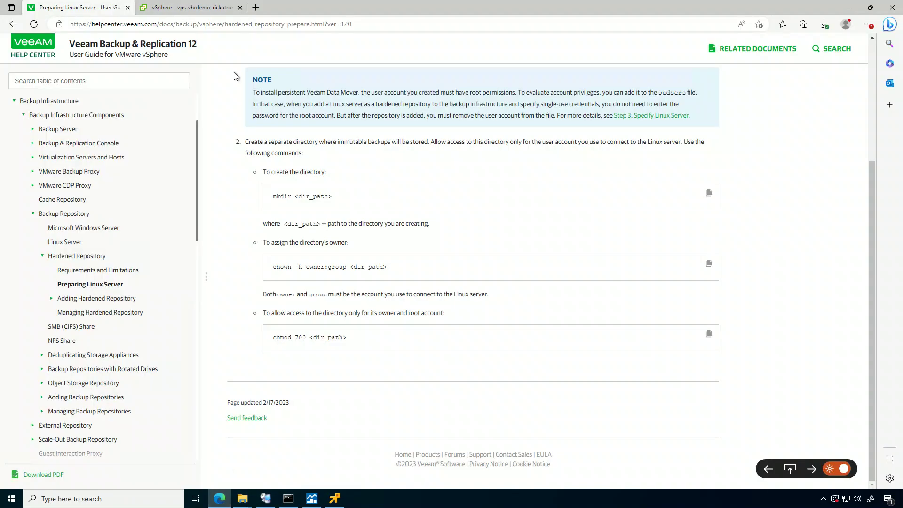
pyautogui.click(190, 7)
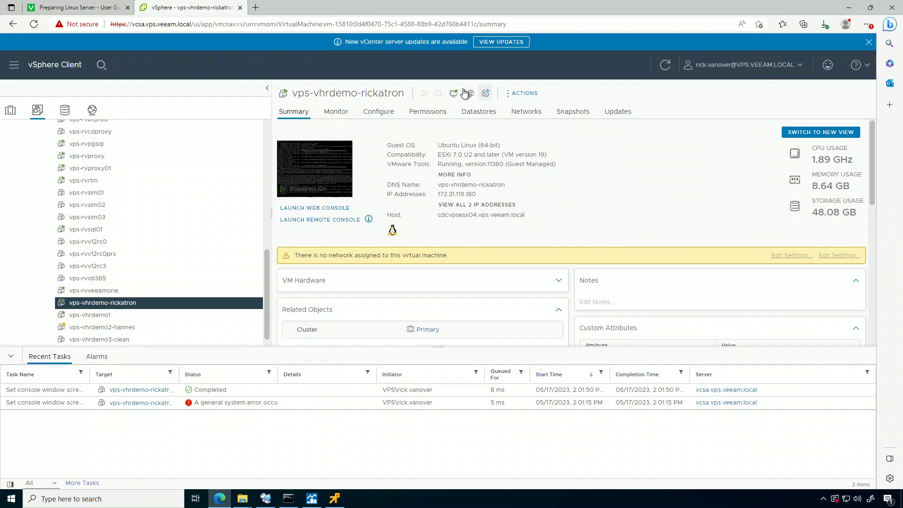
pyautogui.click(665, 65)
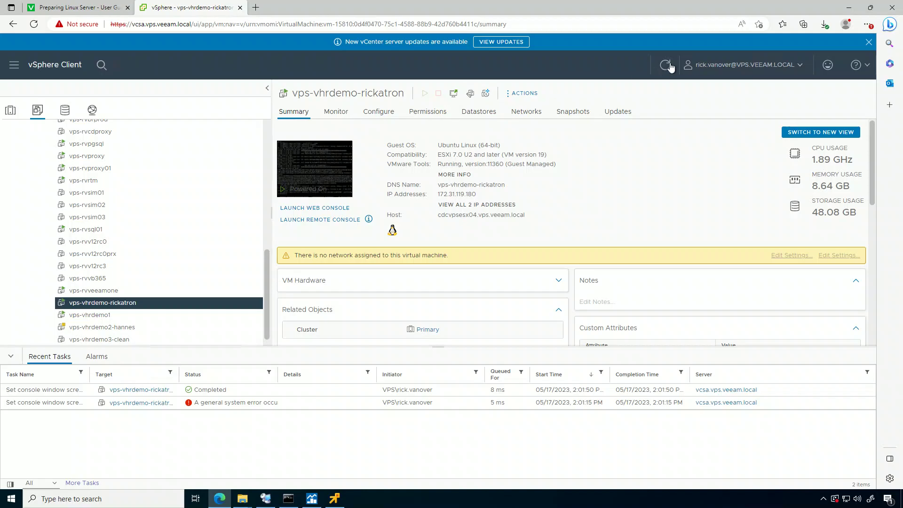
pyautogui.click(848, 10)
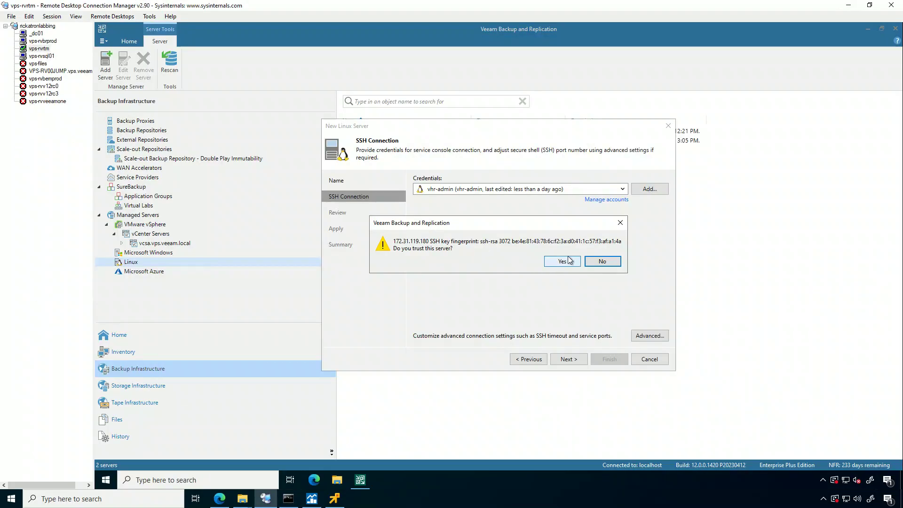
pyautogui.click(565, 261)
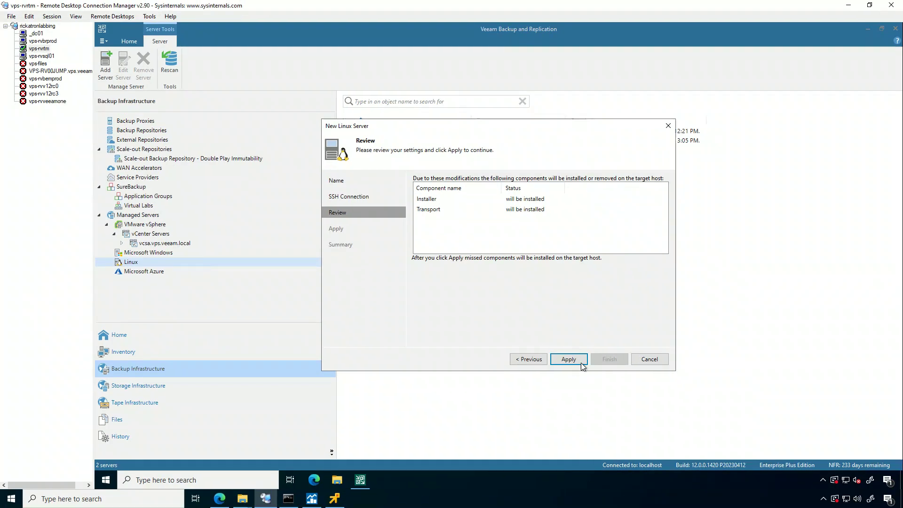
# Apply the settings to start installing the Veeam Installer and Transport services on the server.
pyautogui.click(581, 362)
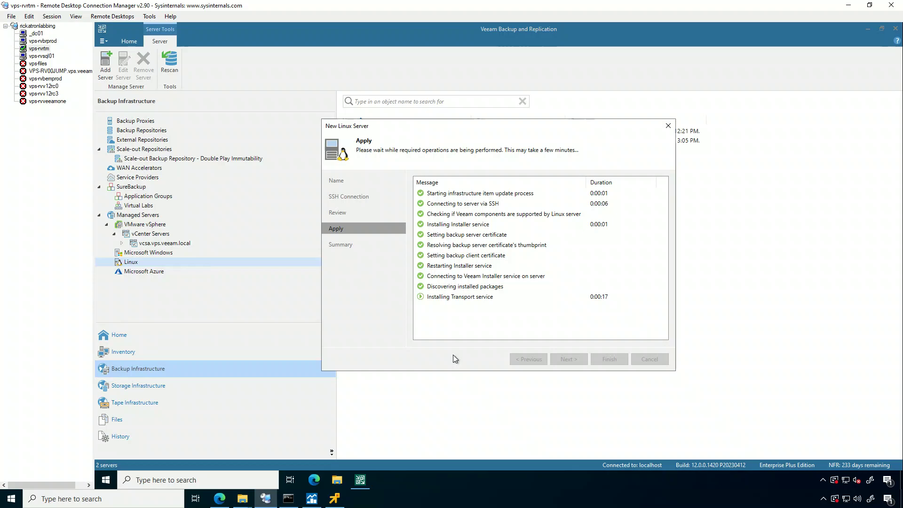
pyautogui.moveTo(336, 498)
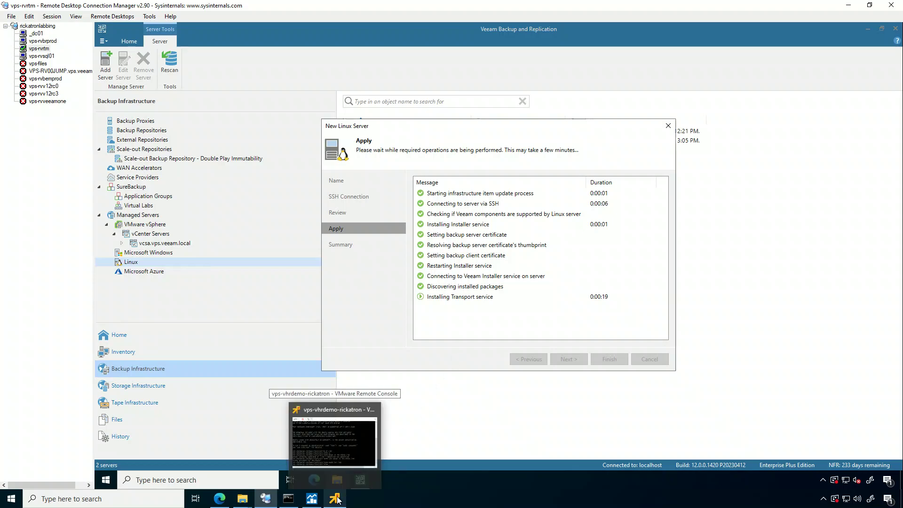
# Log out of the Ubuntu terminal with exit, then return to the wizard after the server is saved.
pyautogui.click(336, 460)
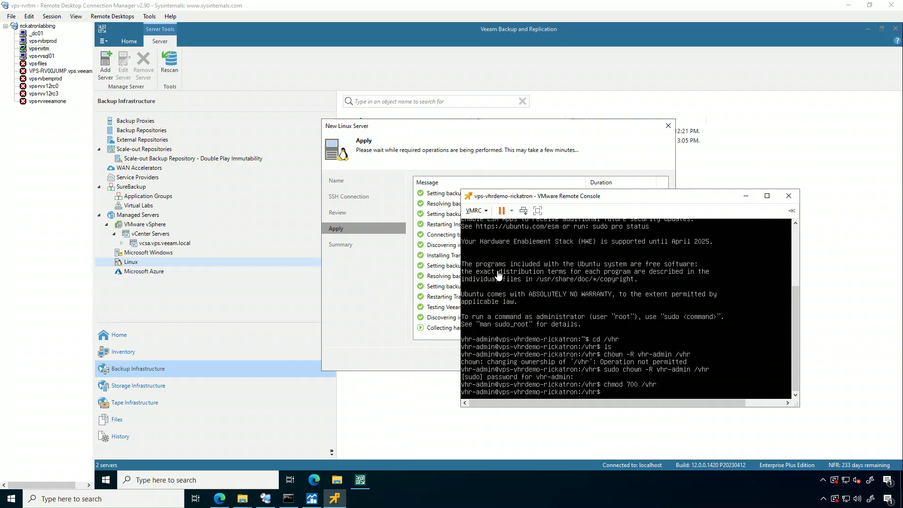
pyautogui.write('exit')
pyautogui.press('Return')
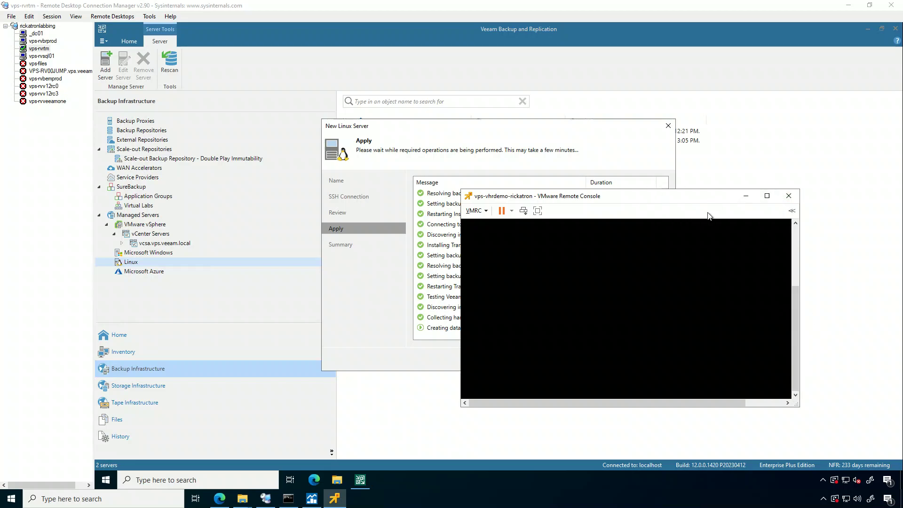
pyautogui.moveTo(798, 319); pyautogui.dragTo(797, 246)
pyautogui.click(587, 145)
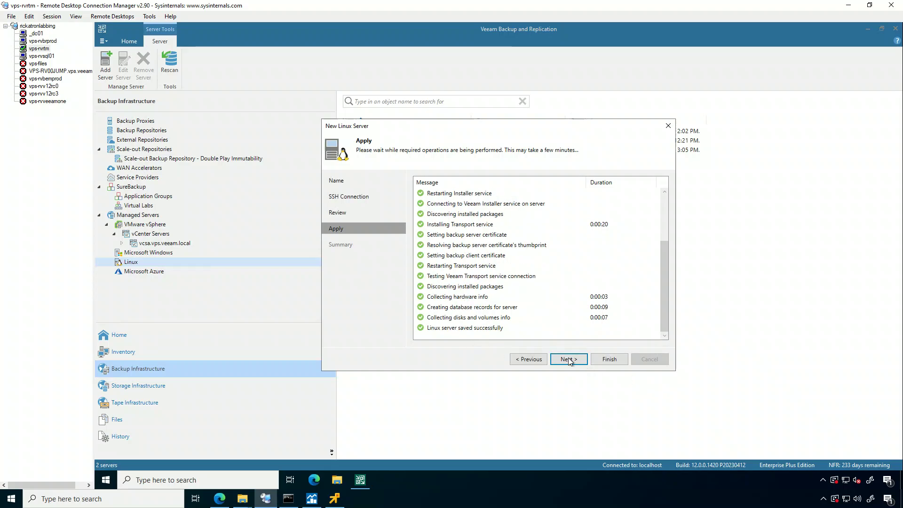
pyautogui.click(568, 359)
# Finish adding server 172.31.119.180 and choose Add Backup Repository from the Backup Repositories list.
pyautogui.click(614, 357)
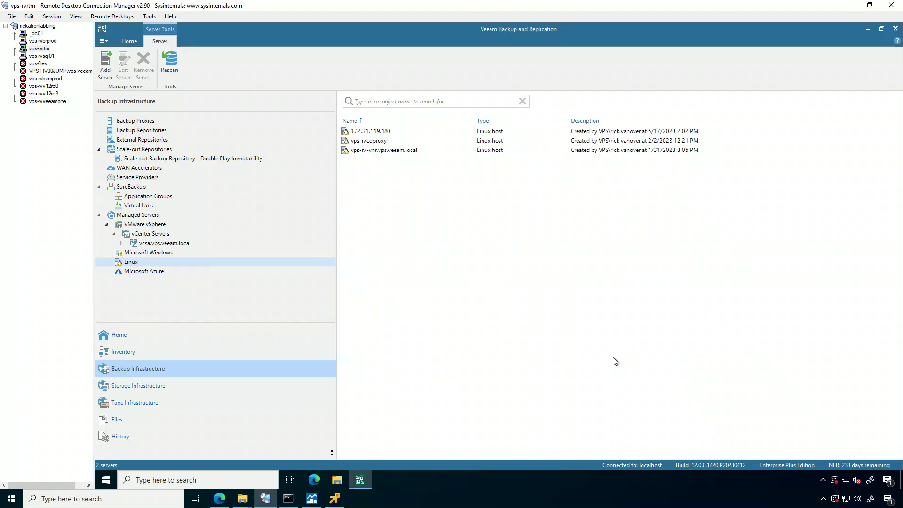
pyautogui.click(147, 132)
pyautogui.rightClick(431, 306)
pyautogui.click(453, 311)
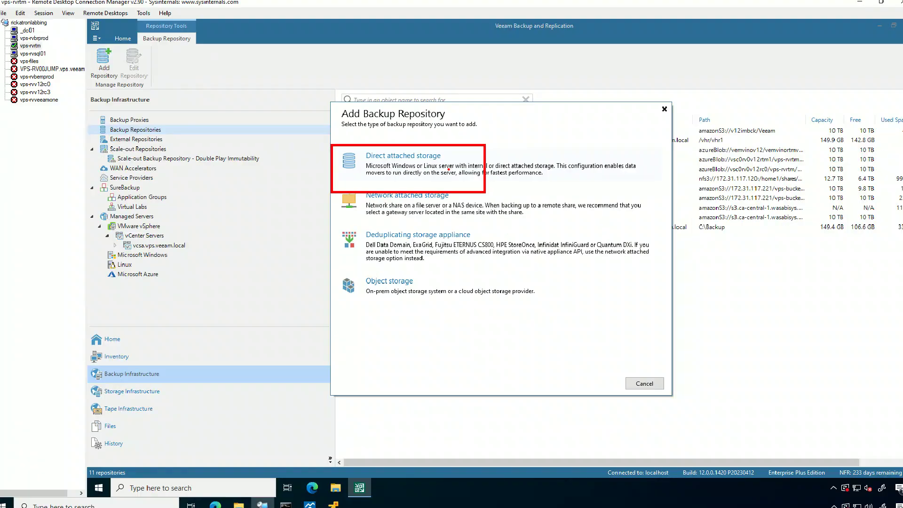
# Pick a direct-attached hardened Linux repository and name it VPS-VHRDEMO-RICKATRON.
pyautogui.click(485, 194)
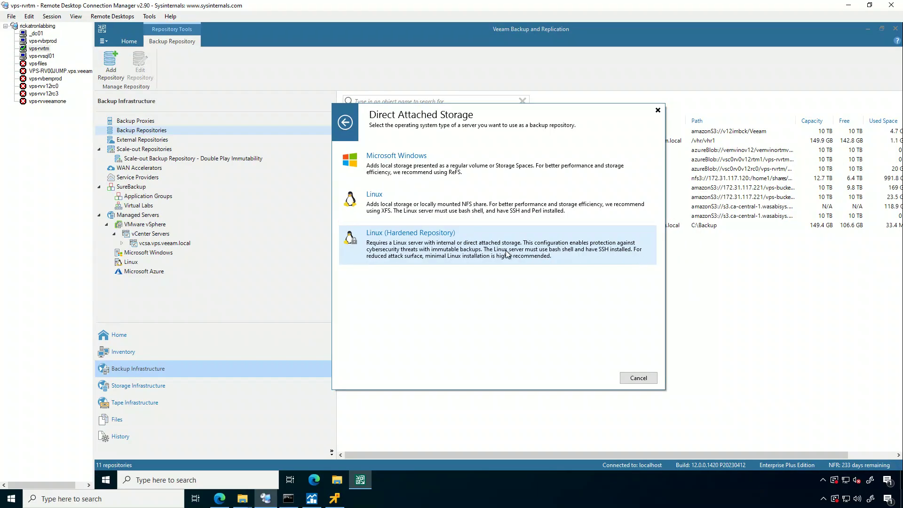
pyautogui.click(585, 269)
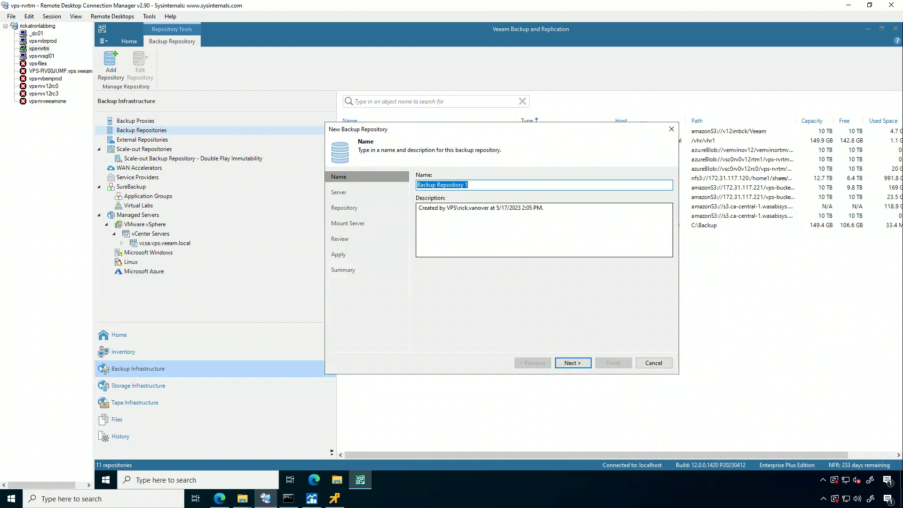
pyautogui.write('VPS-VHRDEMO')
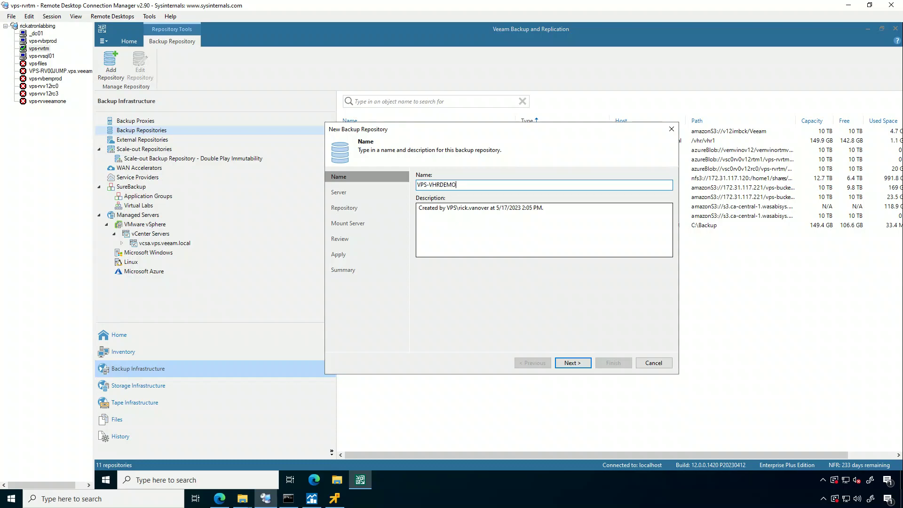
pyautogui.write('-RICKATRON')
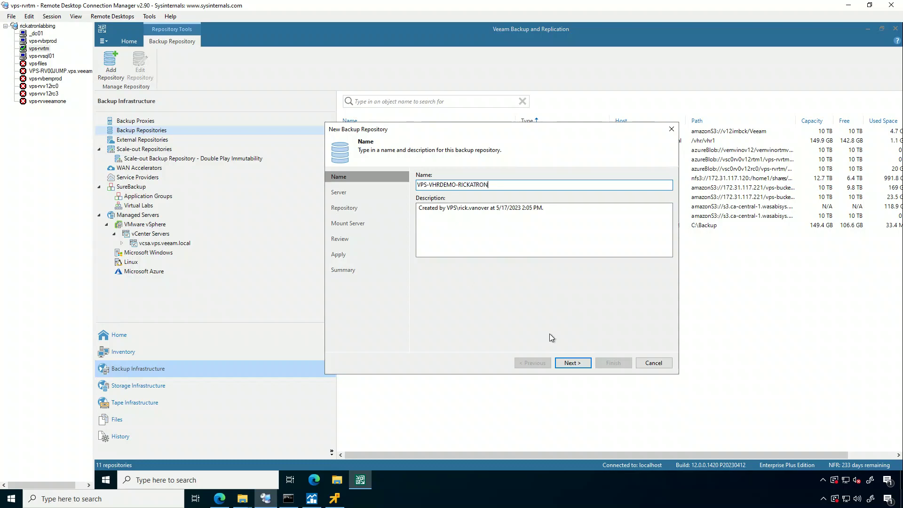
pyautogui.click(564, 363)
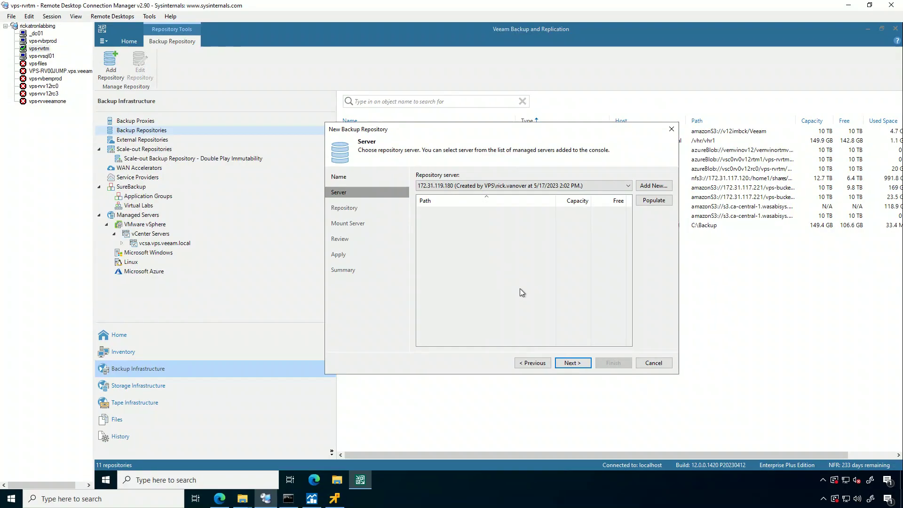
# Create folder vps-rvrtm under /vhr on the Linux server and use it as the repository path.
pyautogui.click(569, 363)
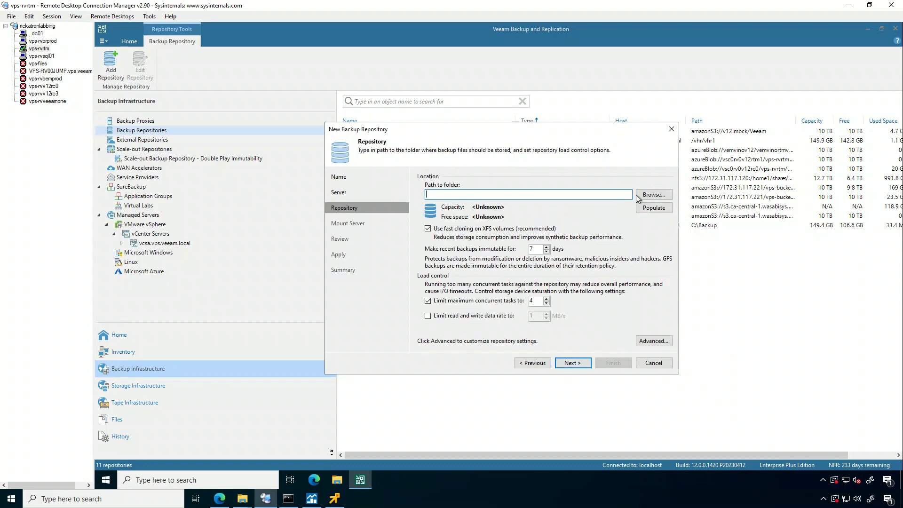
pyautogui.click(643, 197)
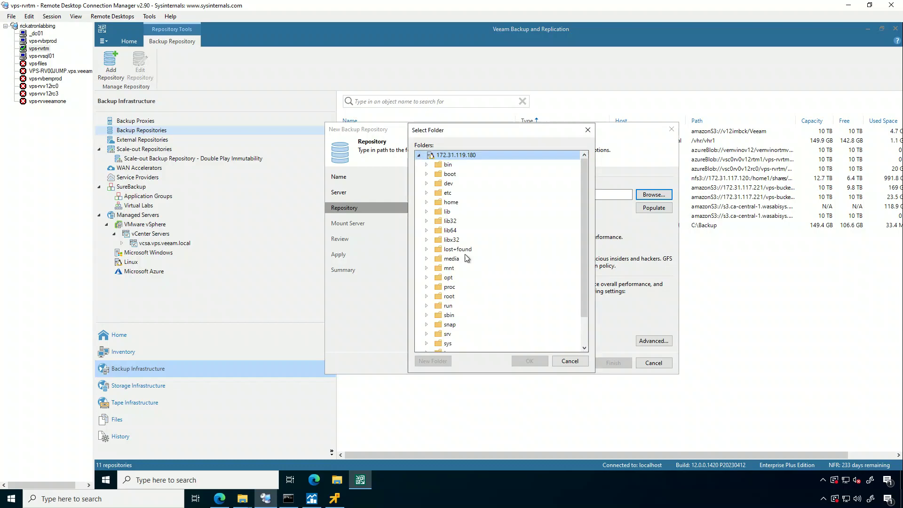
pyautogui.scroll(-2, 468, 267)
pyautogui.click(449, 347)
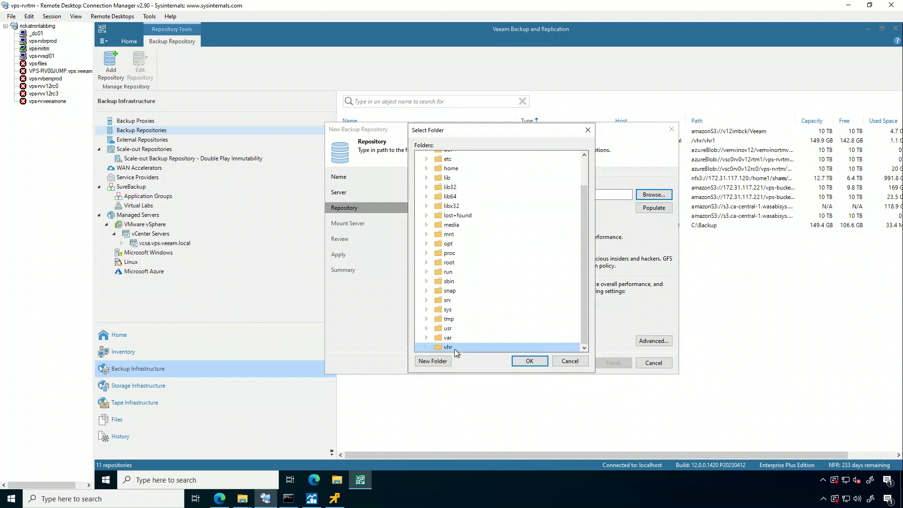
pyautogui.click(426, 347)
pyautogui.click(446, 362)
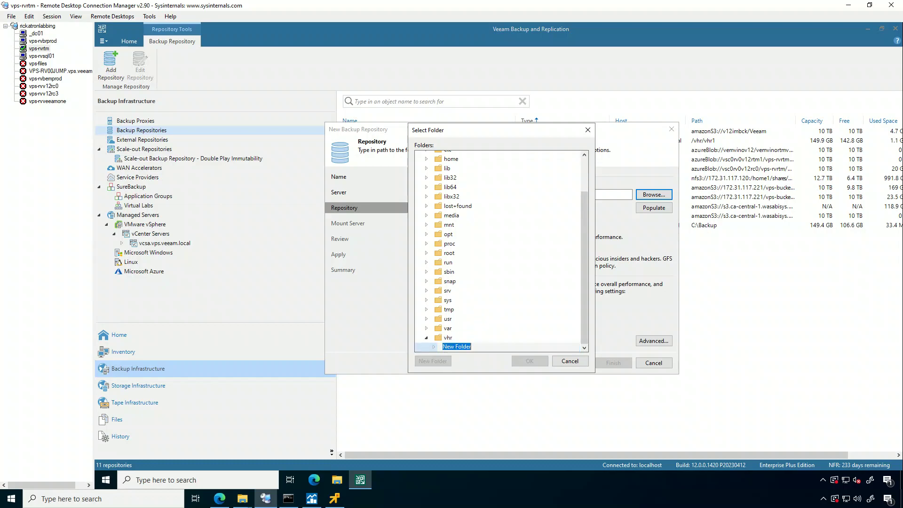
pyautogui.write('vps')
pyautogui.write('-rvr')
pyautogui.write('tm')
pyautogui.press('Return')
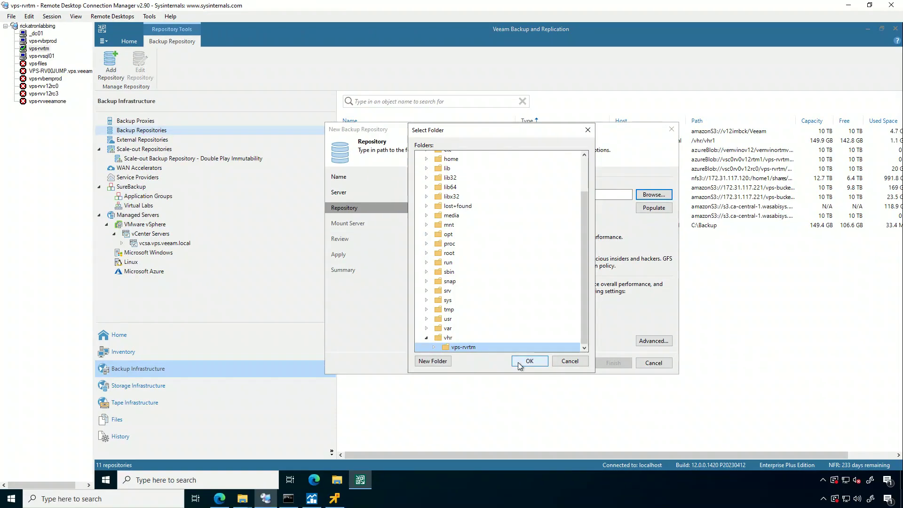
pyautogui.click(521, 365)
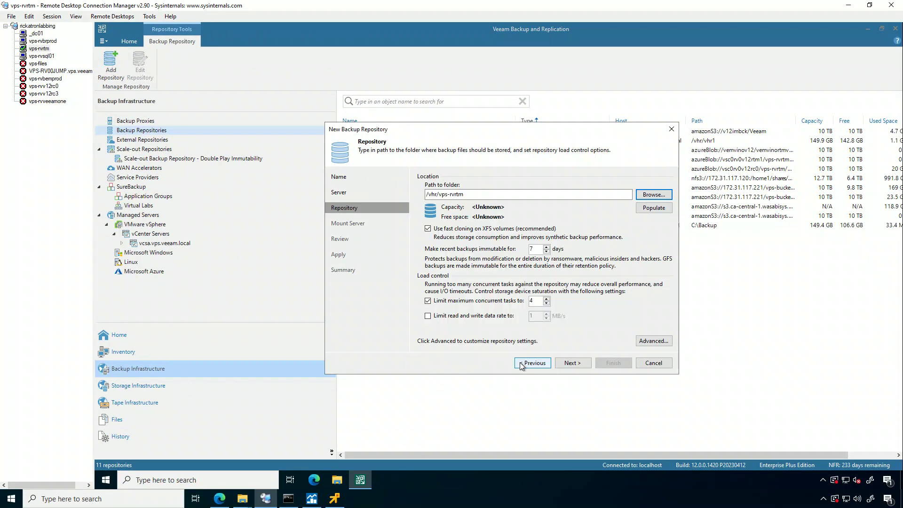
# Populate the folder's 12 TB capacity and keep the default mount server settings.
pyautogui.click(648, 210)
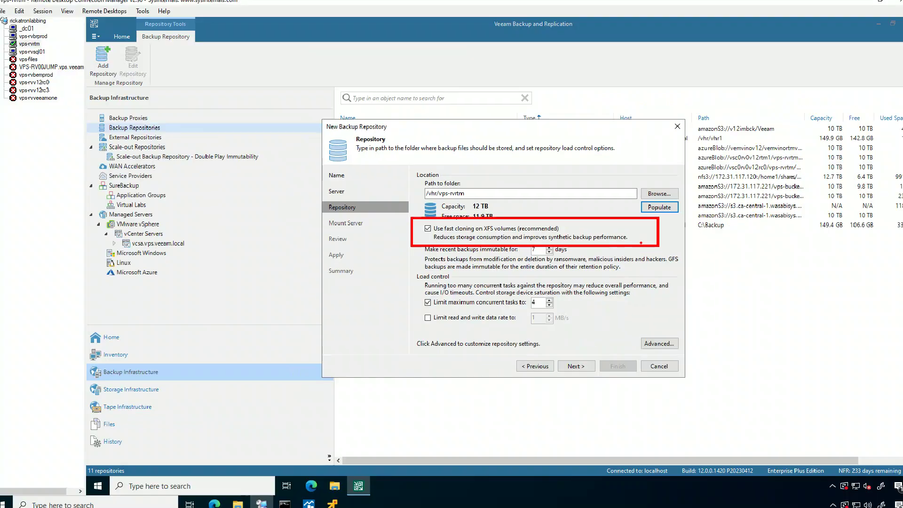
pyautogui.click(567, 370)
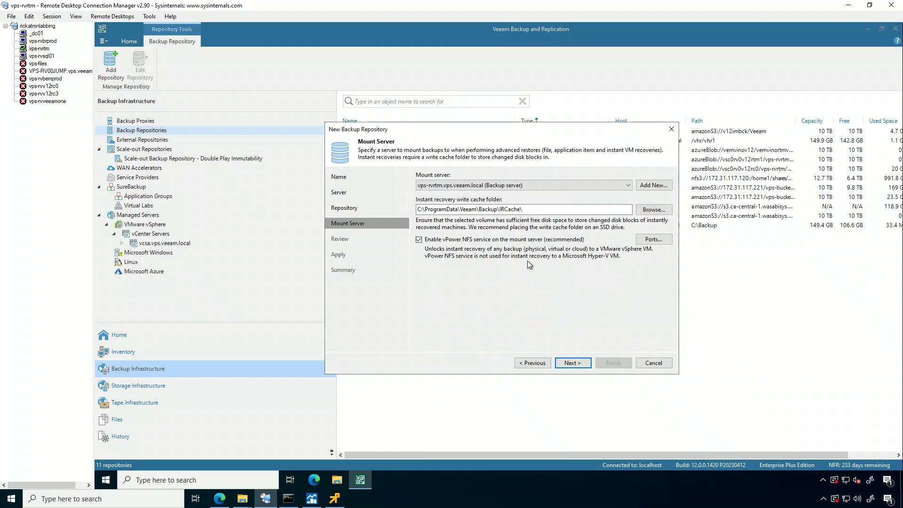
pyautogui.click(572, 363)
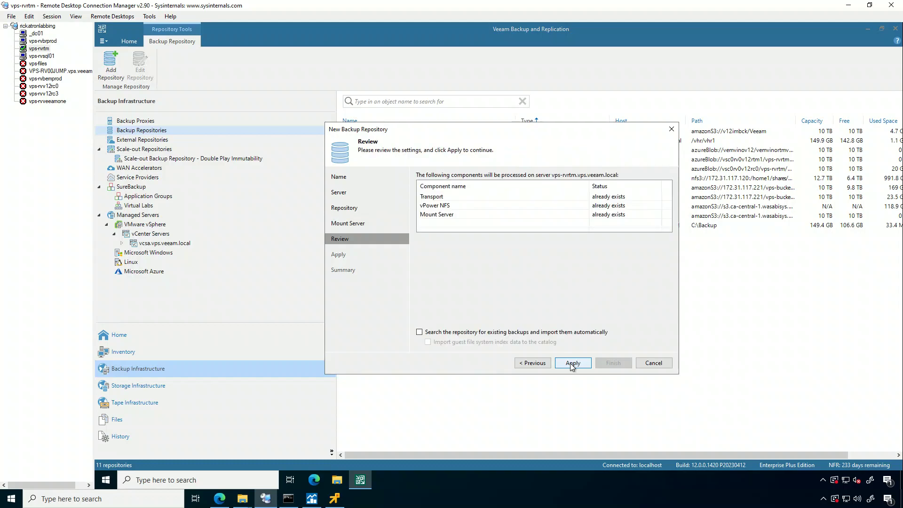
# Apply and finish the VPS-VHRDEMO-RICKATRON repository wizard, then show the jobs list.
pyautogui.click(572, 364)
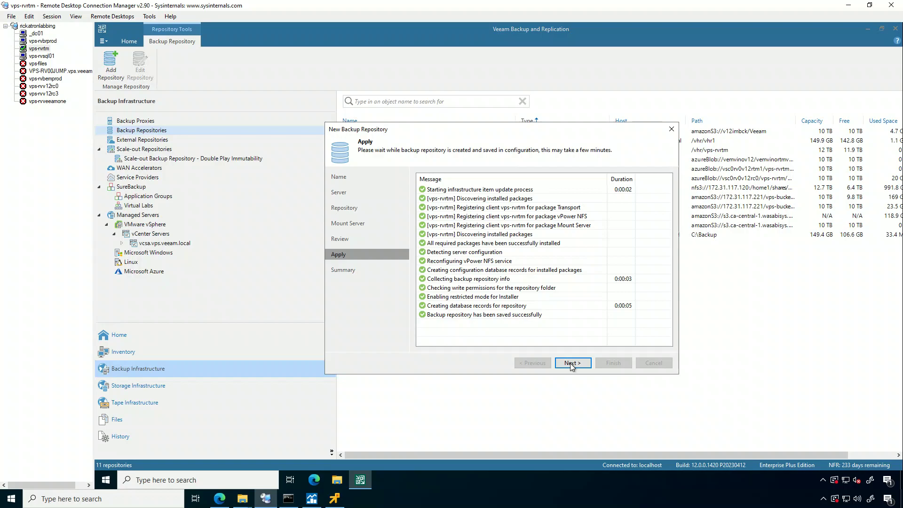
pyautogui.click(570, 363)
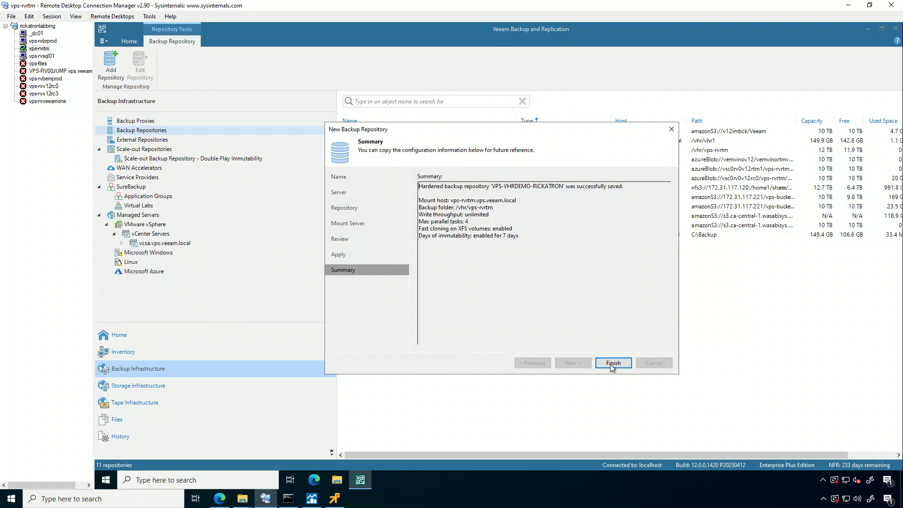
pyautogui.click(613, 363)
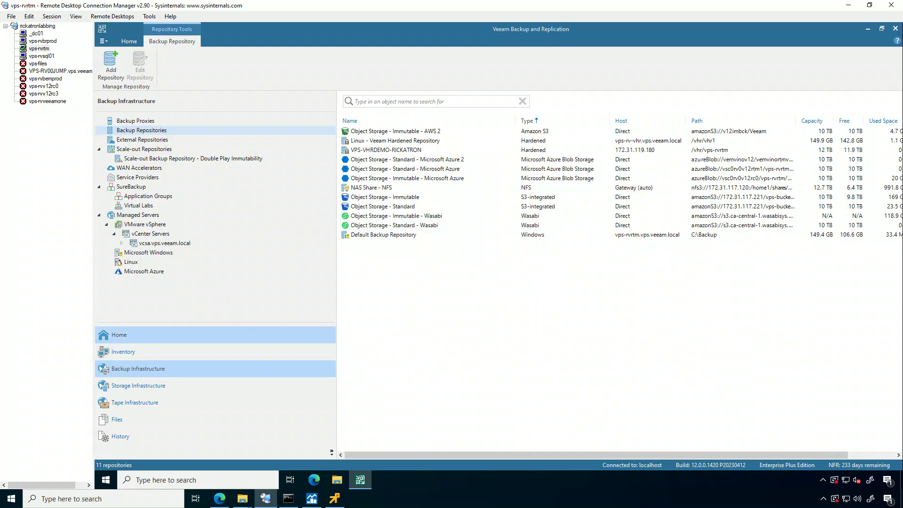
pyautogui.click(119, 335)
# Start a new virtual machine backup job named 'Example 12 - VHR Demo'.
pyautogui.rightClick(417, 335)
pyautogui.moveTo(425, 339)
pyautogui.click(487, 338)
pyautogui.write('Example 1')
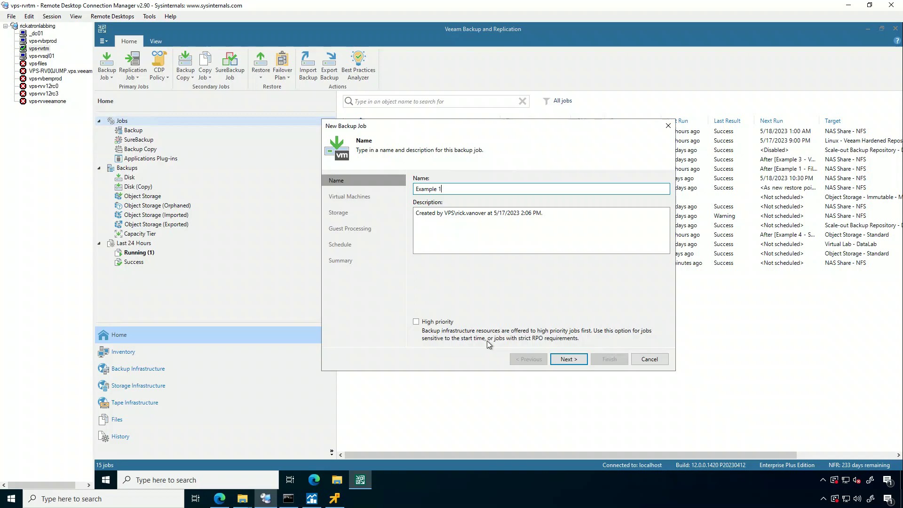
pyautogui.write('2 - VHR Demo')
pyautogui.press('Return')
# Add the Legacy datacenter from vcsa.vps.veeam.local to the job.
pyautogui.click(650, 189)
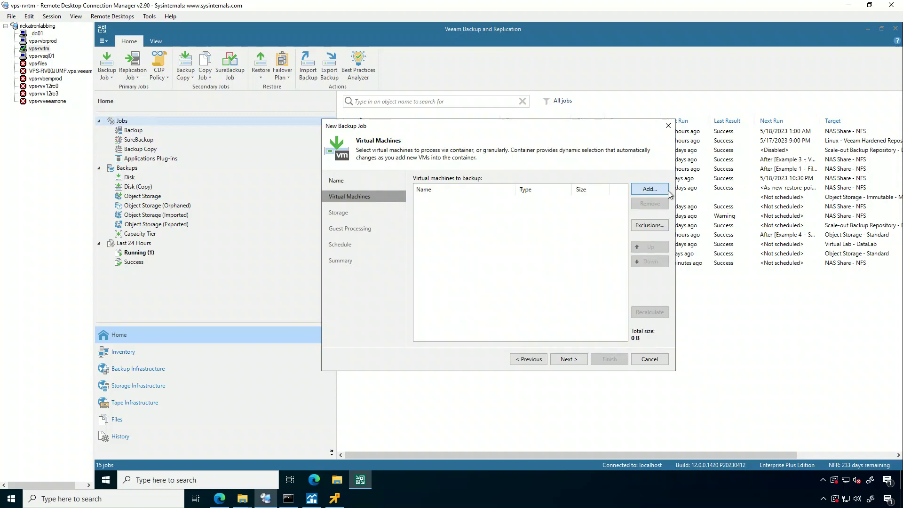
pyautogui.click(438, 167)
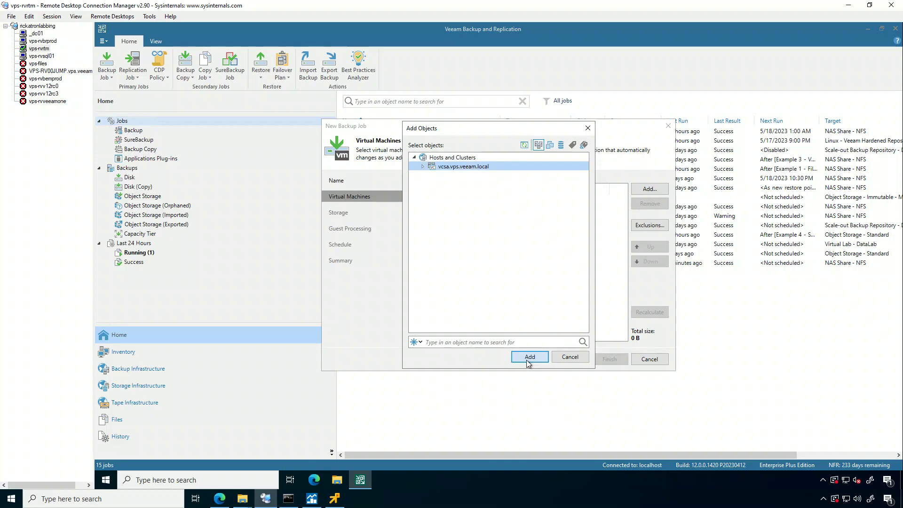
pyautogui.click(422, 166)
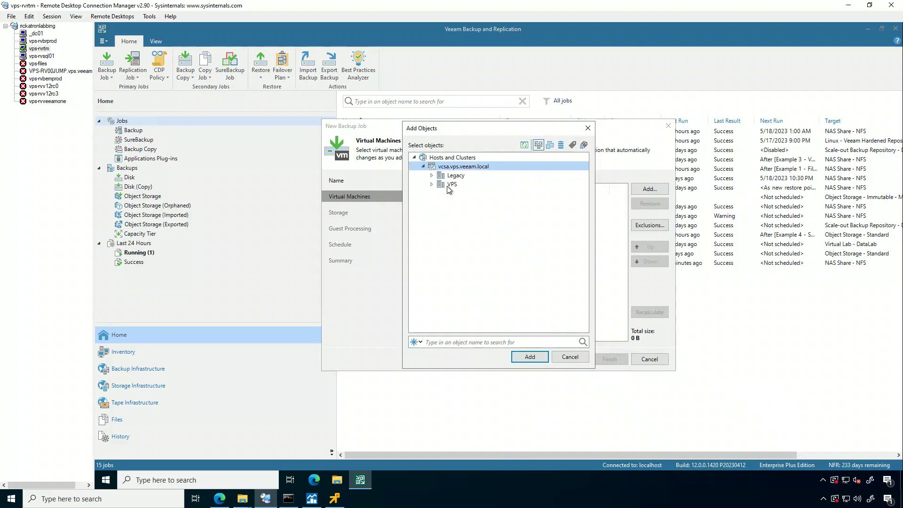
pyautogui.click(452, 175)
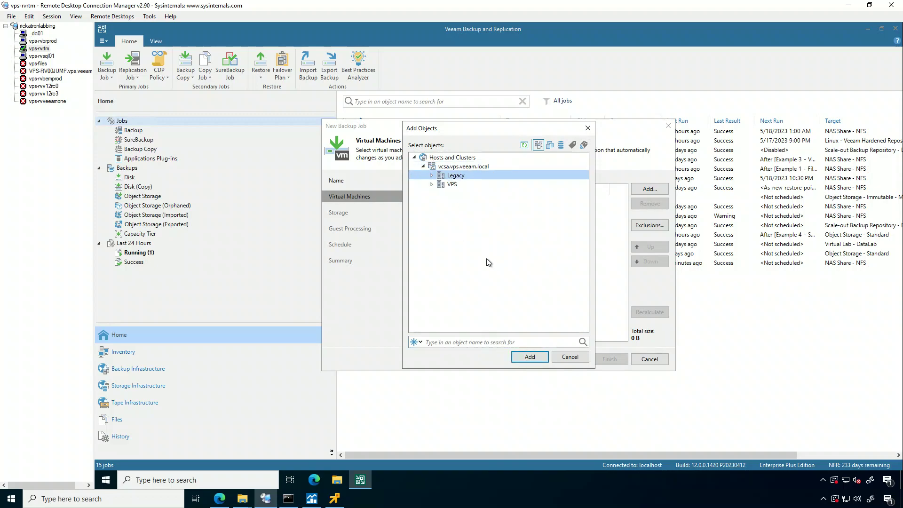
pyautogui.click(532, 356)
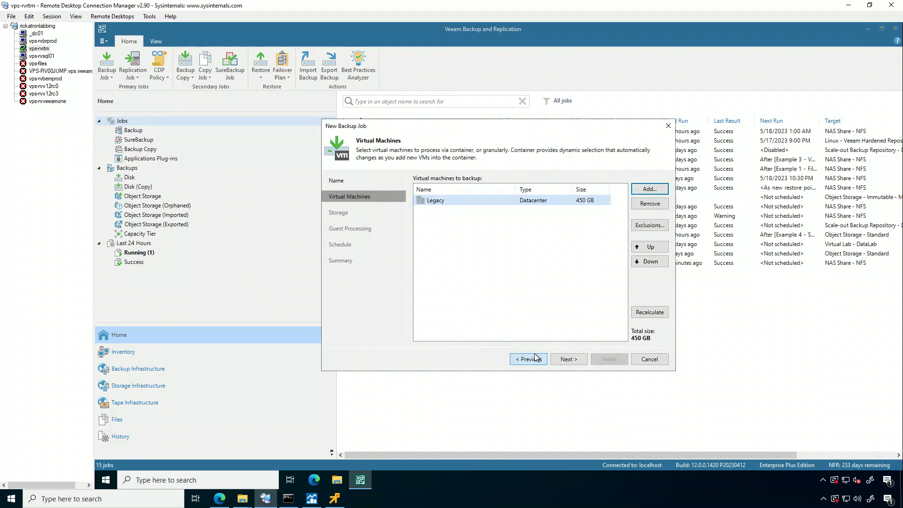
# Target the VPS-VHRDEMO-RICKATRON repository and create the job with default remaining settings.
pyautogui.click(561, 360)
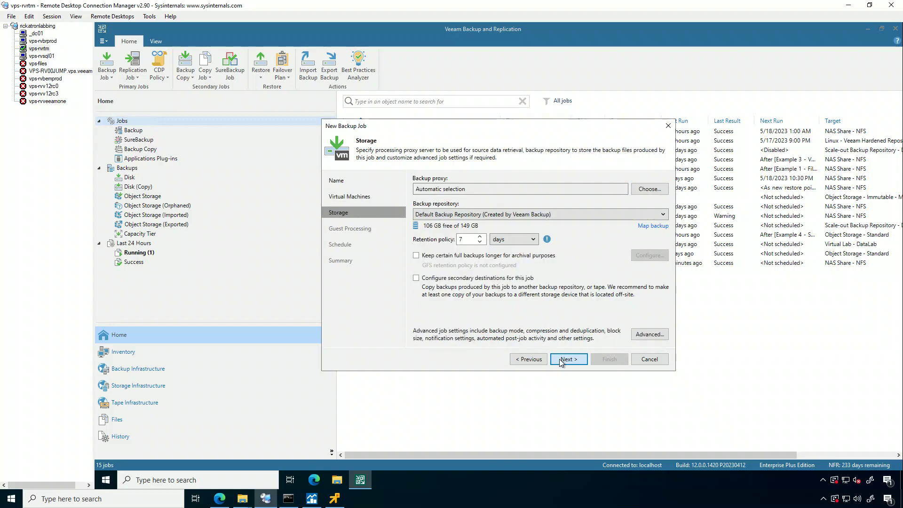
pyautogui.click(481, 217)
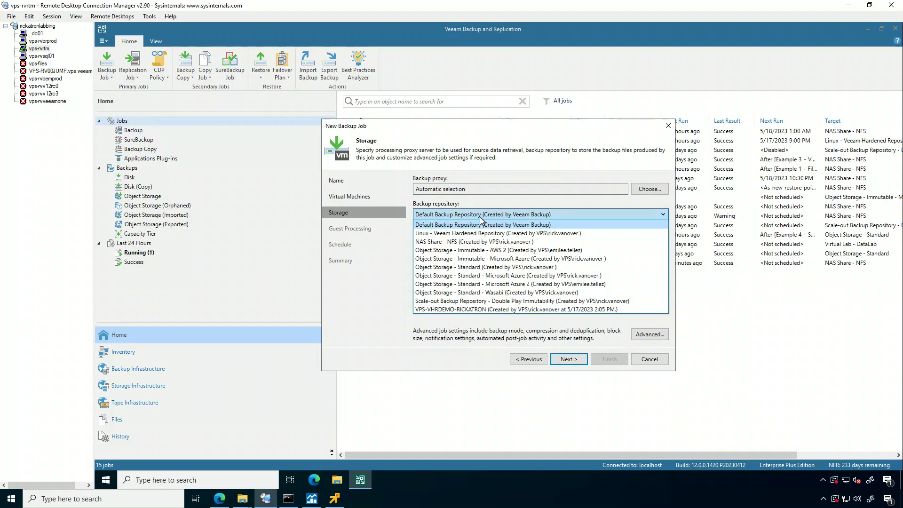
pyautogui.click(463, 308)
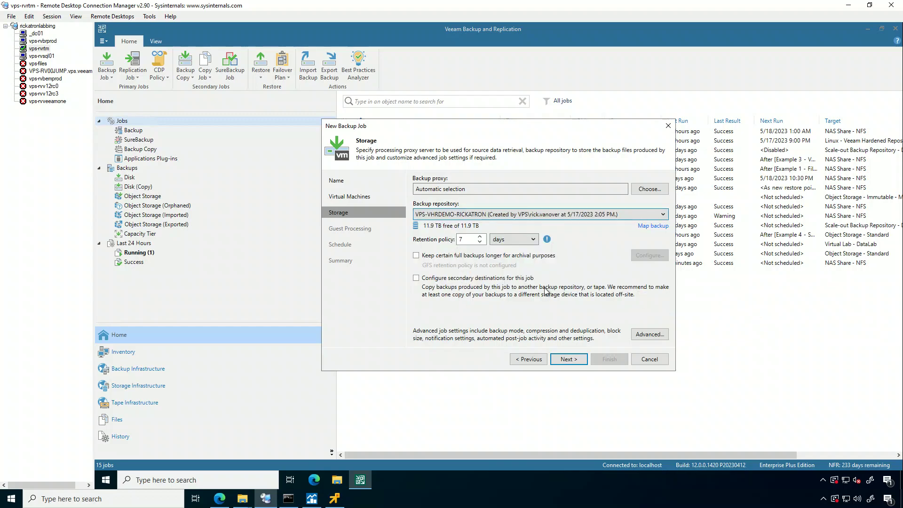
pyautogui.click(555, 359)
pyautogui.click(556, 359)
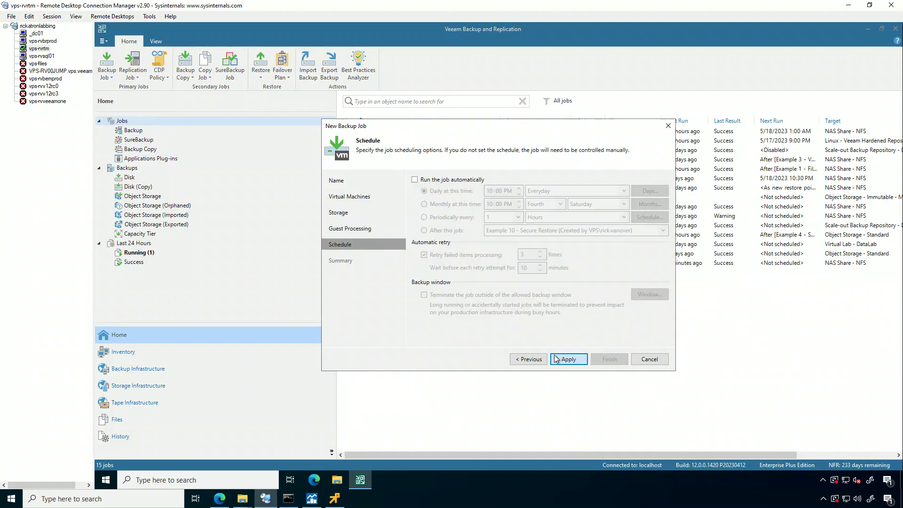
pyautogui.click(555, 359)
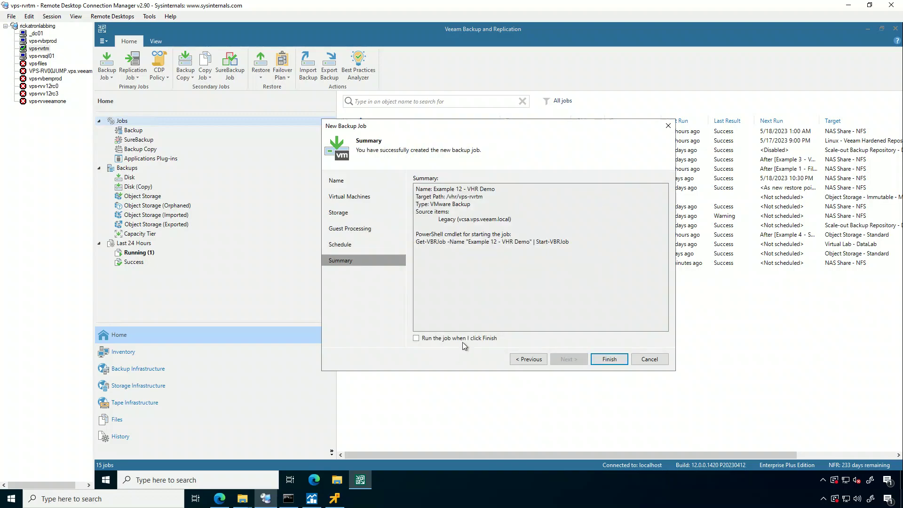
pyautogui.click(605, 359)
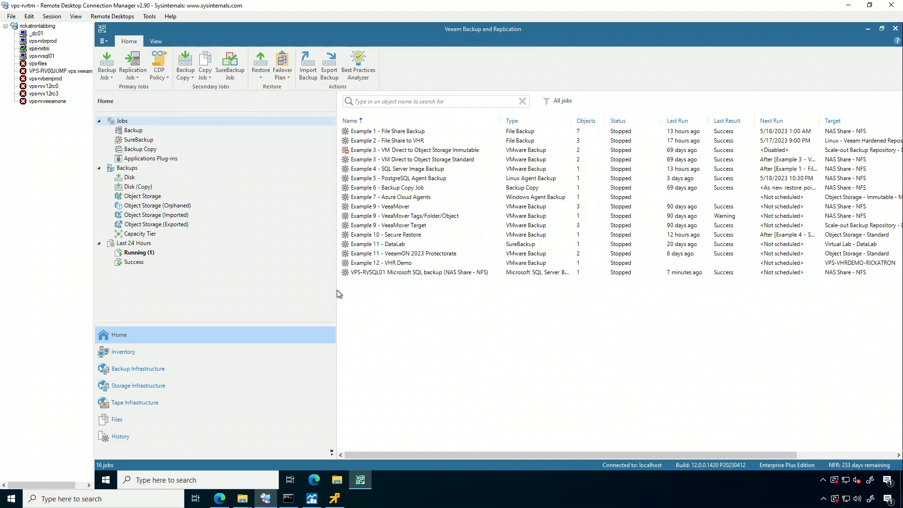